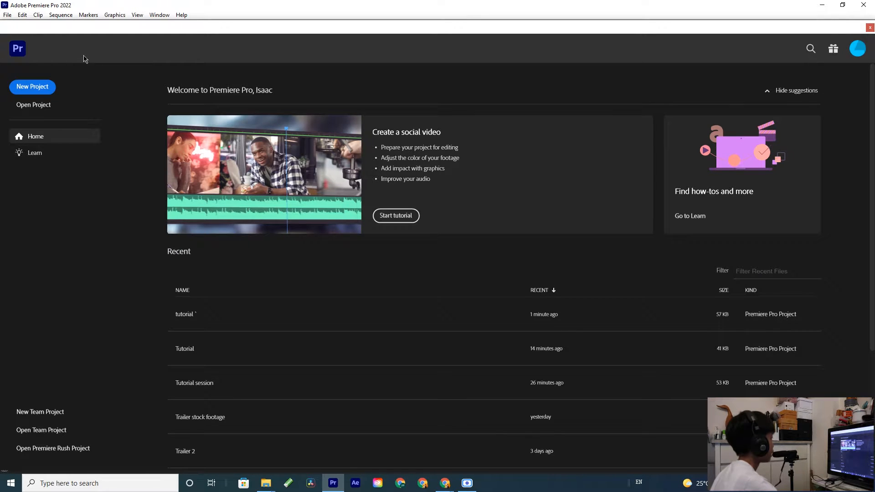
# Step: Create a new project named "Test project 1" in the default location
pyautogui.scroll(-3, 192, 305)
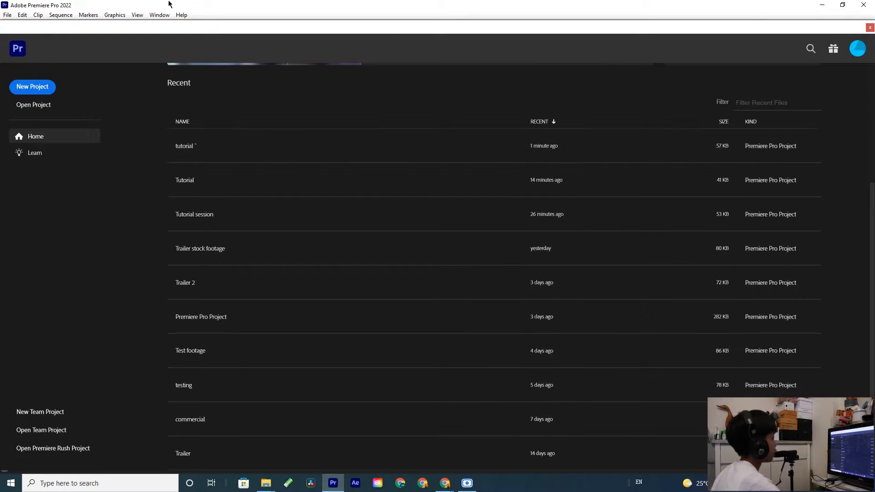
pyautogui.scroll(3, 193, 377)
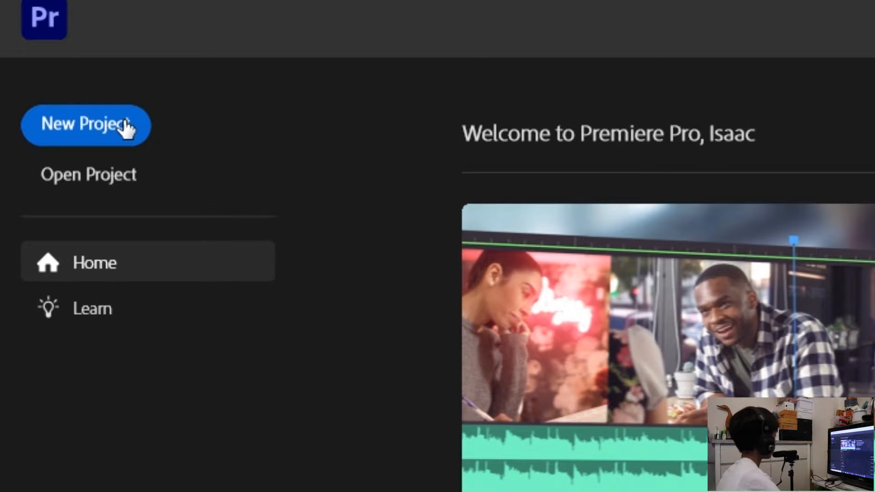
pyautogui.click(125, 129)
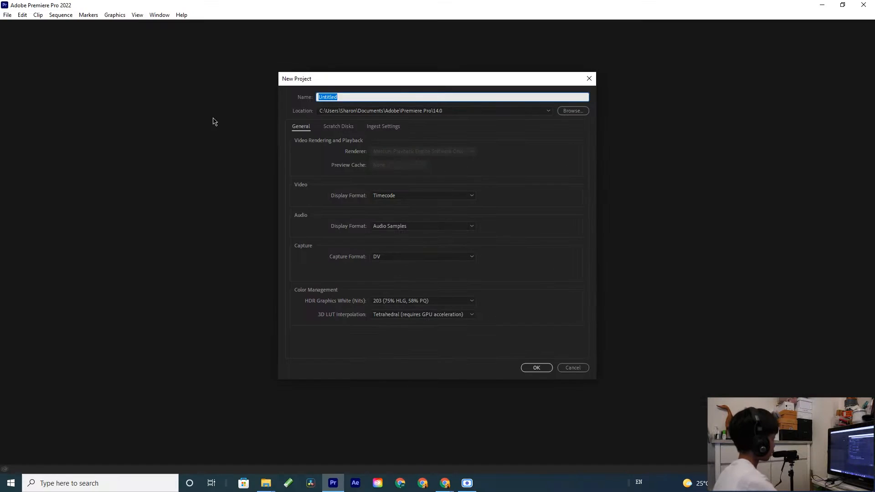
pyautogui.press('BackSpace')
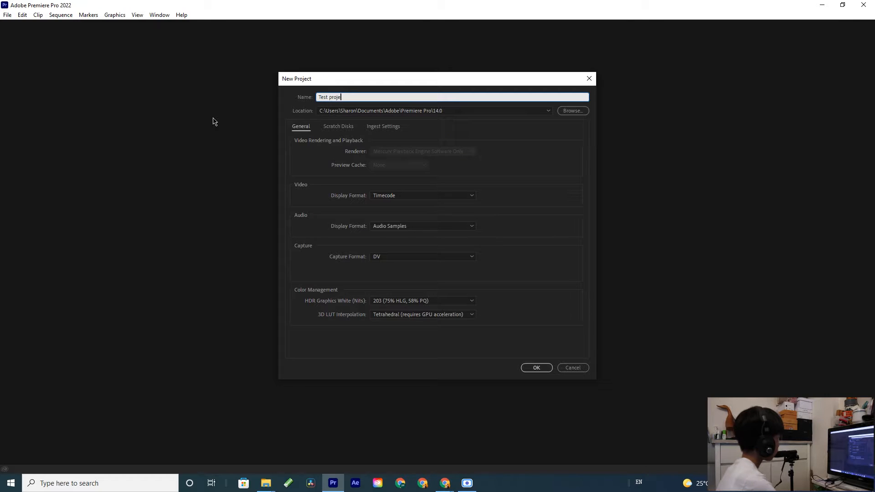
pyautogui.press('Return')
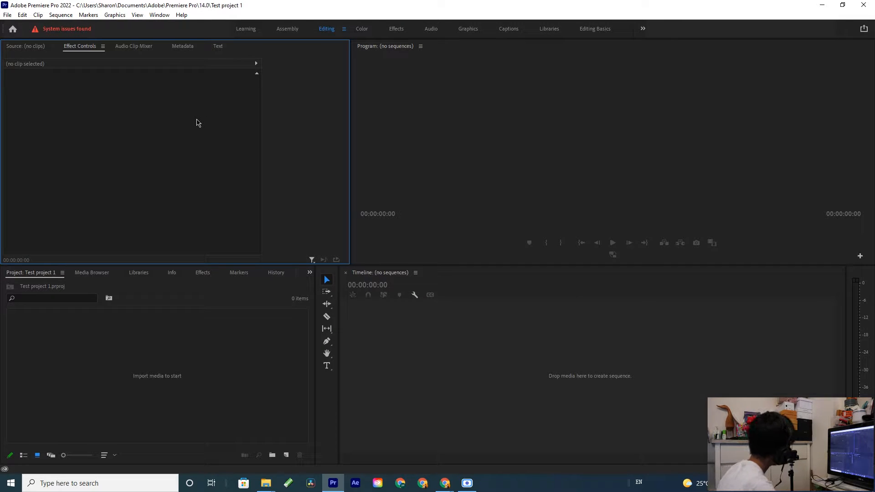
pyautogui.click(131, 378)
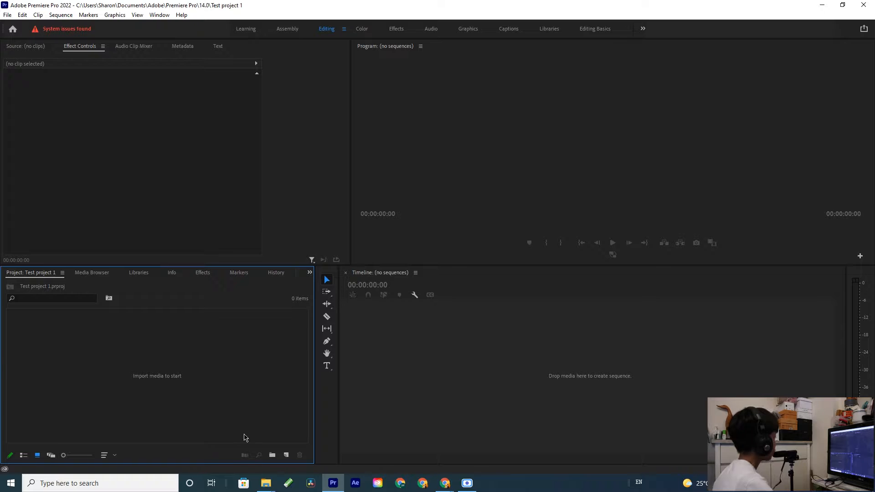
pyautogui.doubleClick(158, 378)
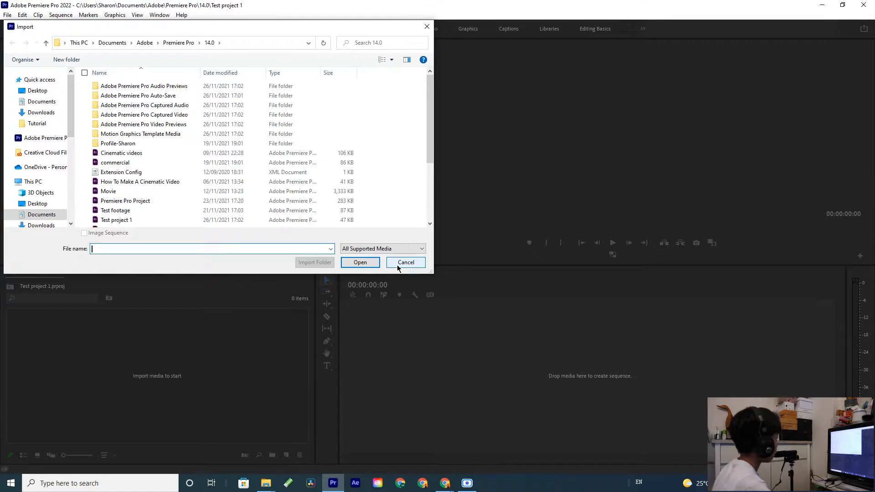
pyautogui.click(398, 265)
# Step: Import all the video clips from the Downloads Tutorial folder into the project
pyautogui.click(264, 482)
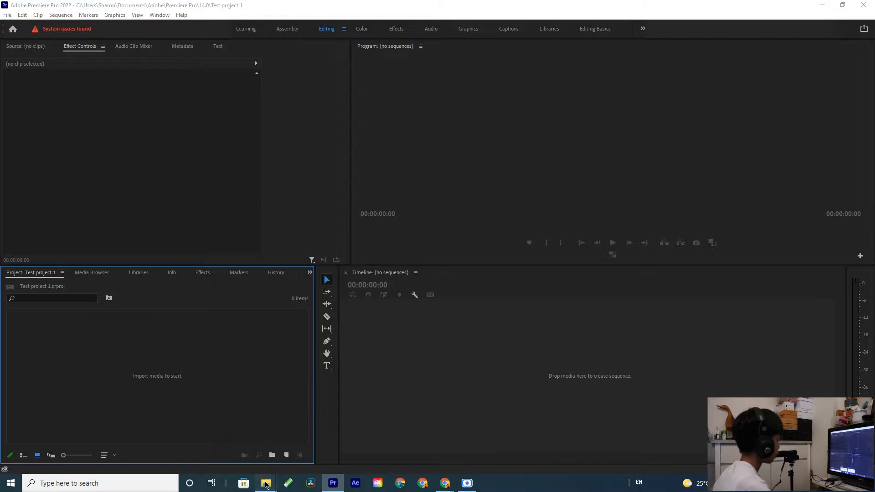
pyautogui.click(215, 445)
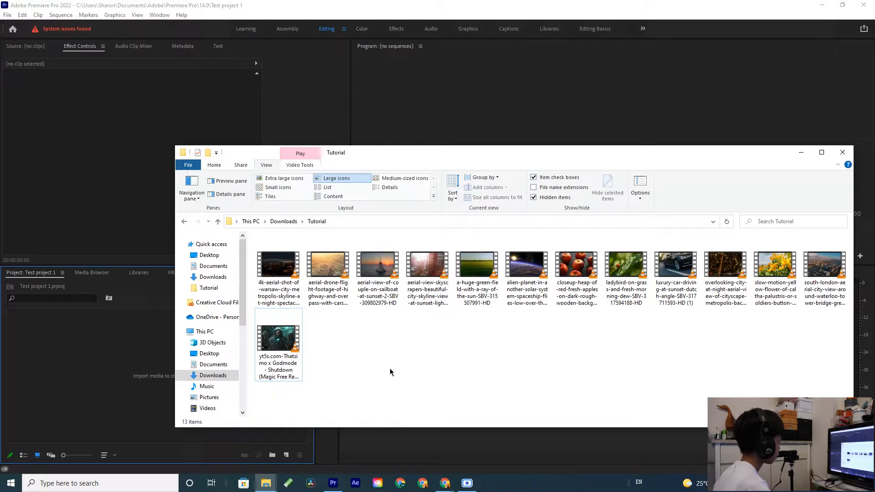
pyautogui.click(256, 237)
pyautogui.moveTo(250, 234); pyautogui.dragTo(841, 384)
pyautogui.moveTo(388, 276); pyautogui.dragTo(47, 365)
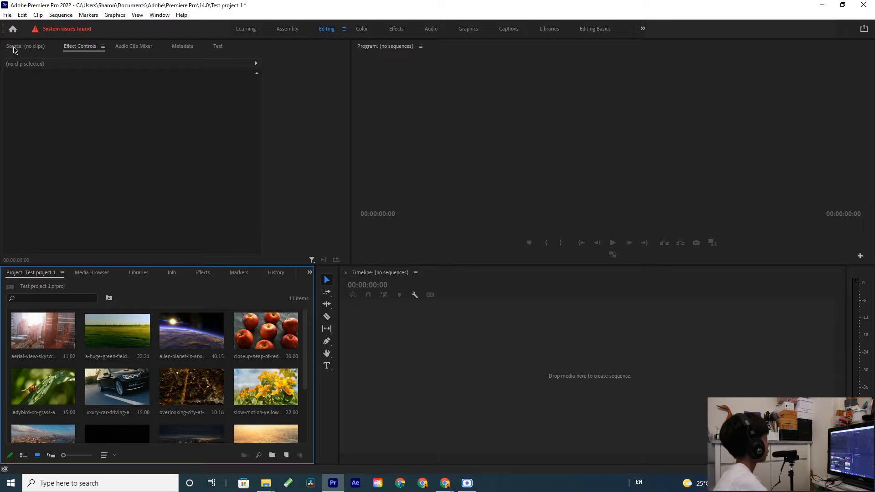
# Step: Look through the Effects and Project panels and reposition Effects directly beside Project
pyautogui.click(72, 57)
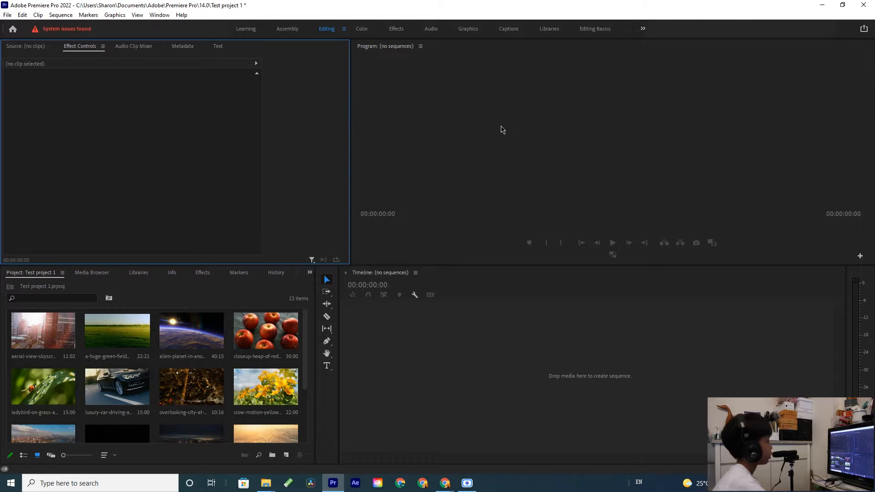
pyautogui.click(560, 104)
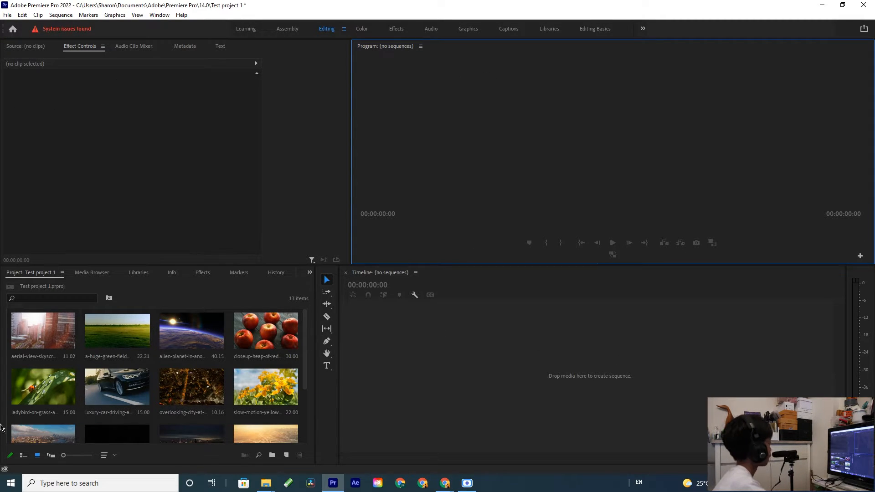
pyautogui.click(203, 273)
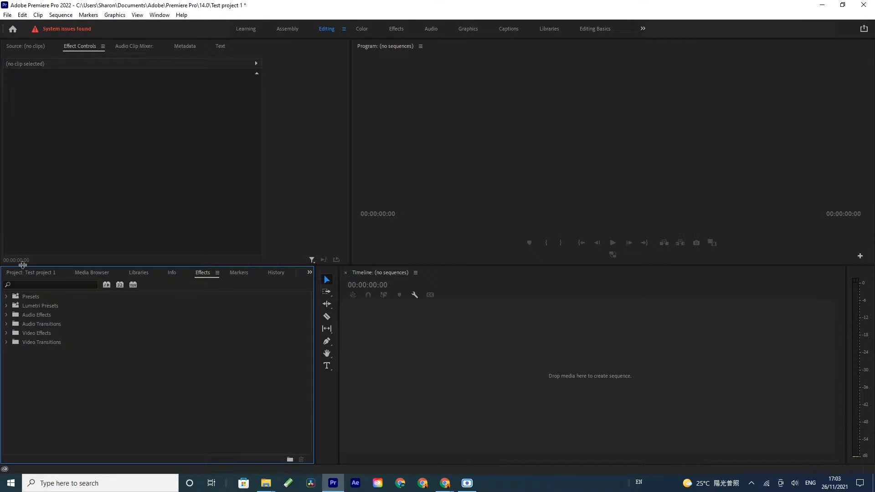
pyautogui.click(30, 273)
pyautogui.scroll(-3, 76, 379)
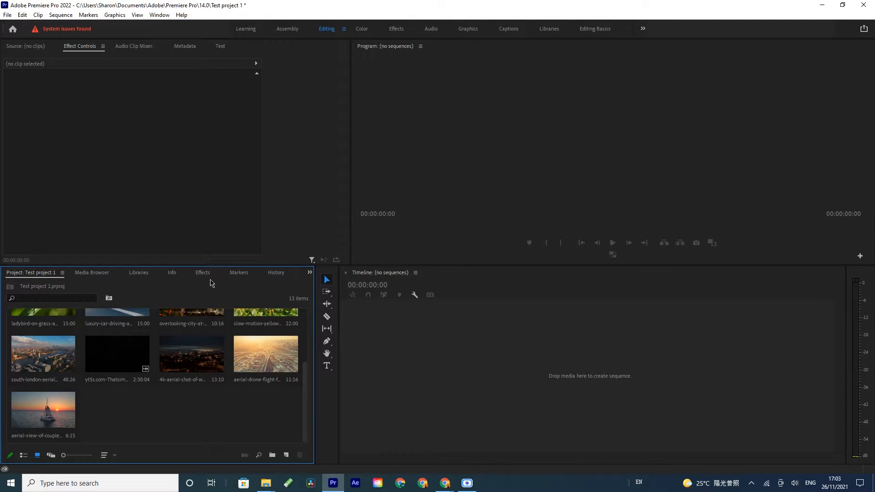
pyautogui.click(203, 273)
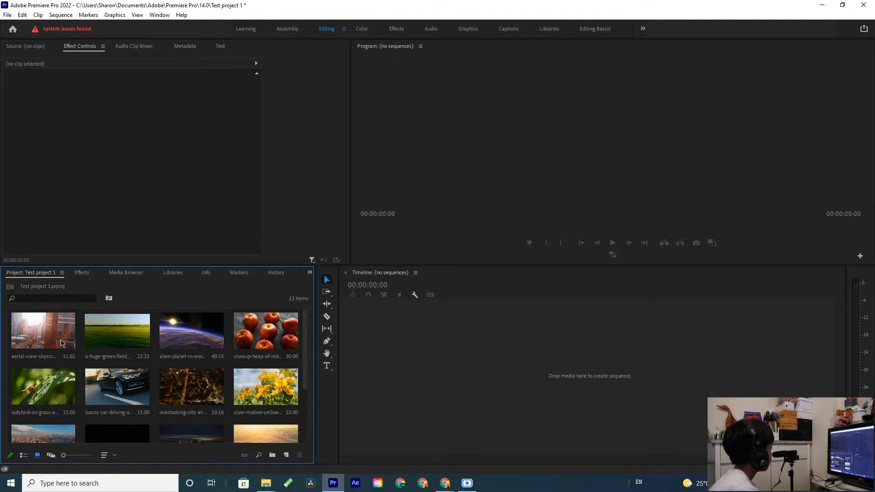
# Step: Create a sequence from the Thatsimo x Godmode - Shutdown music clip by placing it on the empty timeline
pyautogui.scroll(-2, 53, 338)
pyautogui.click(108, 369)
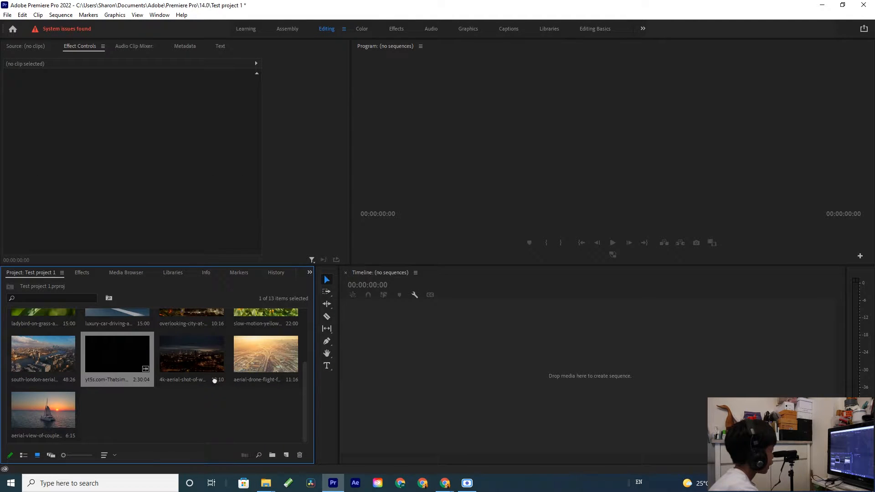
pyautogui.moveTo(369, 374); pyautogui.dragTo(378, 373)
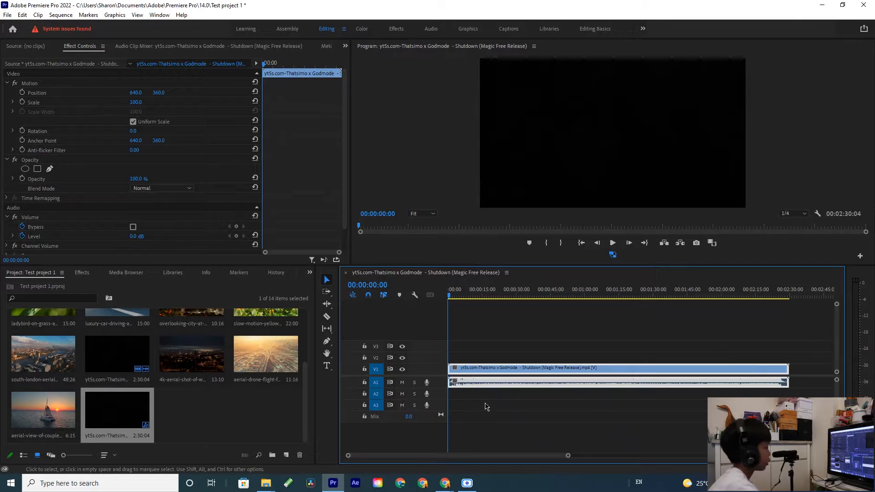
# Step: Play back the opening seconds of the Shutdown music clip from the start of the sequence
pyautogui.moveTo(781, 378); pyautogui.dragTo(873, 381)
pyautogui.moveTo(478, 456); pyautogui.dragTo(323, 455)
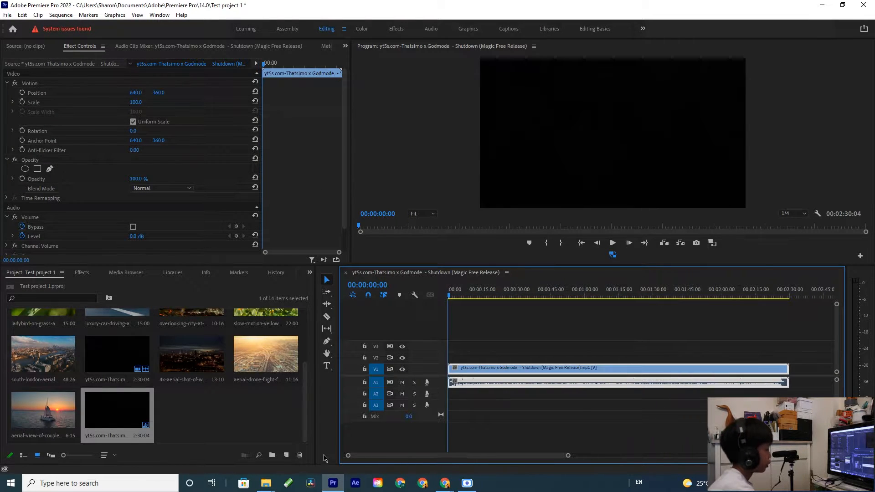
pyautogui.press('space')
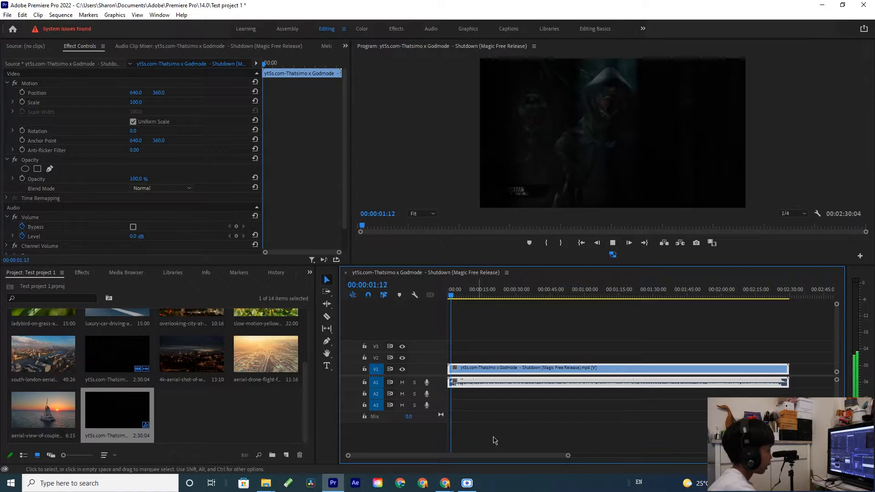
pyautogui.moveTo(569, 455); pyautogui.dragTo(400, 455)
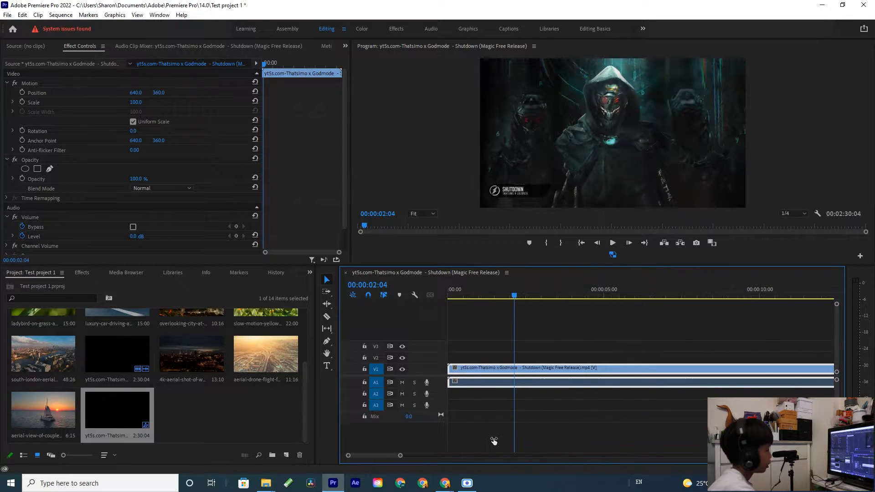
pyautogui.press('space')
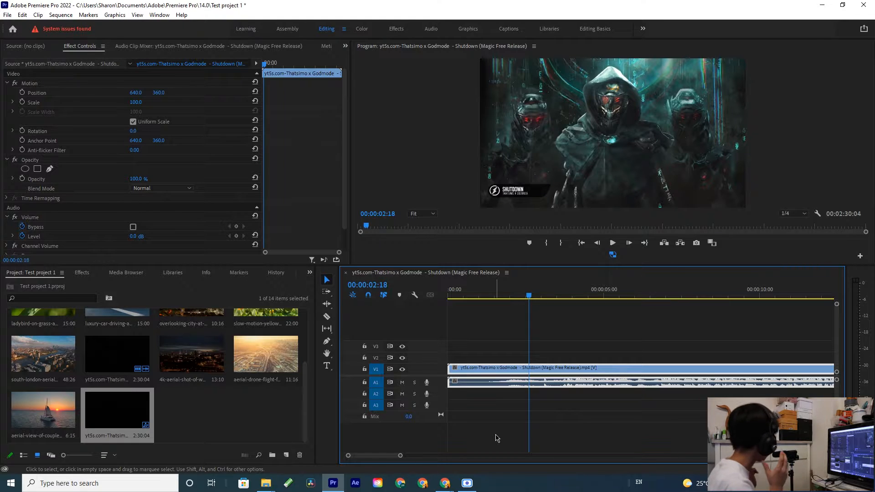
pyautogui.press('space')
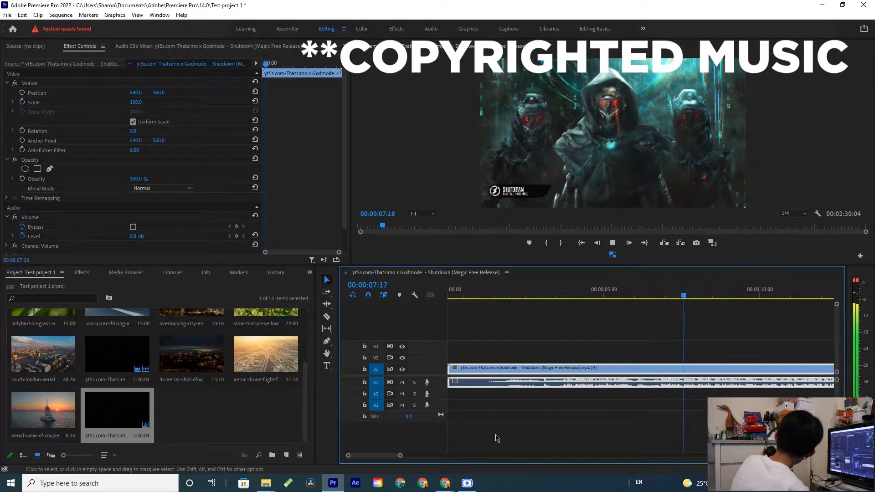
pyautogui.press('space')
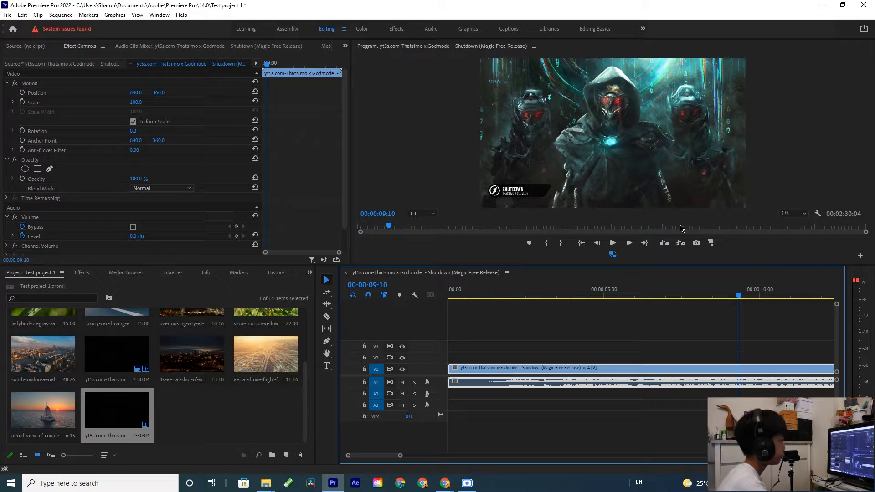
pyautogui.moveTo(400, 455); pyautogui.dragTo(530, 434)
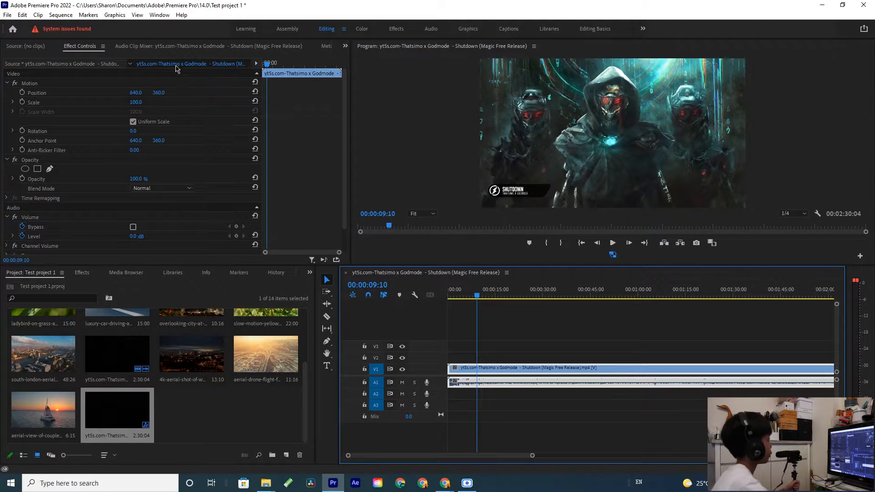
# Step: Try shifting the music clip's vertical position up and down, ending at 554, and reset Position to its default
pyautogui.click(559, 130)
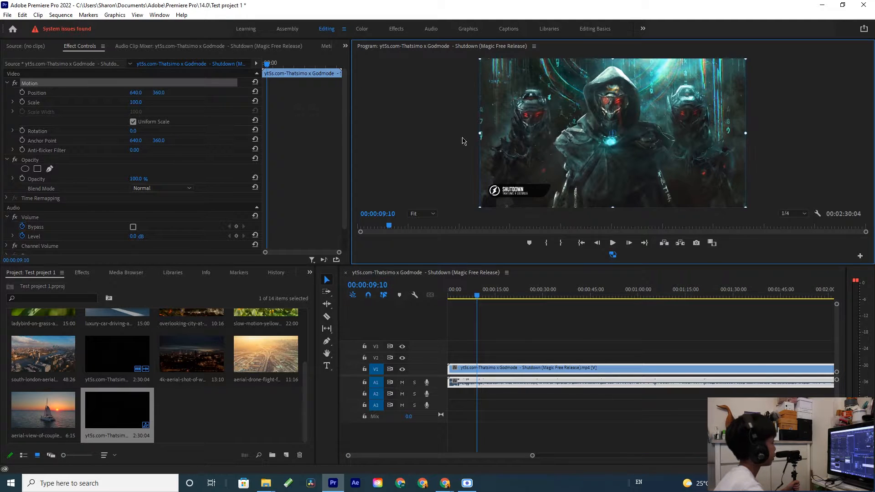
pyautogui.click(411, 148)
pyautogui.click(157, 94)
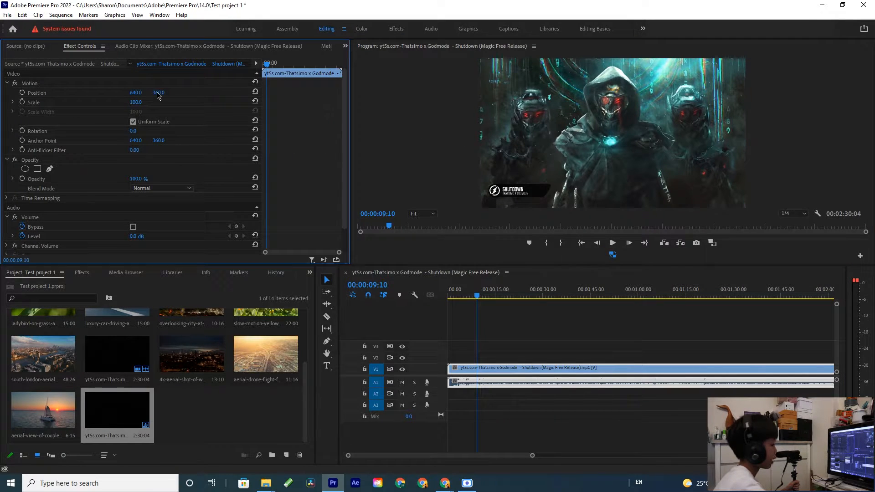
pyautogui.moveTo(157, 93); pyautogui.dragTo(137, 121)
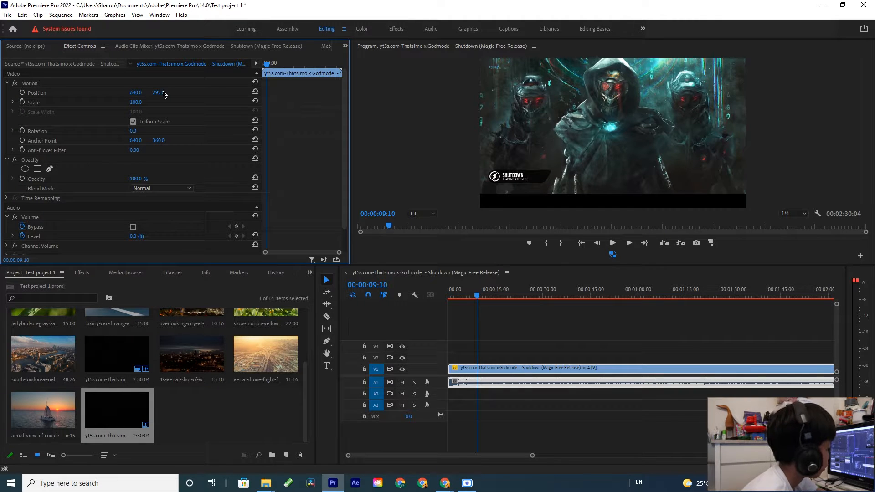
pyautogui.moveTo(163, 93); pyautogui.dragTo(405, 66)
pyautogui.moveTo(132, 87); pyautogui.dragTo(16, 86)
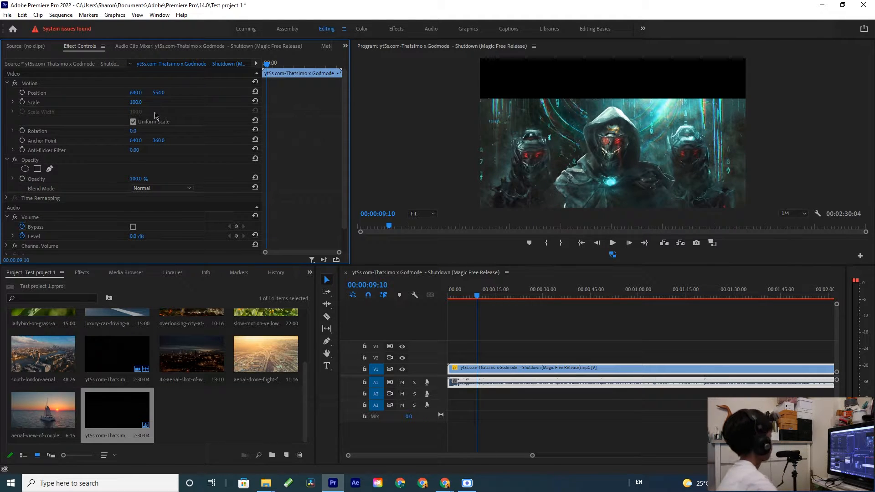
pyautogui.click(255, 91)
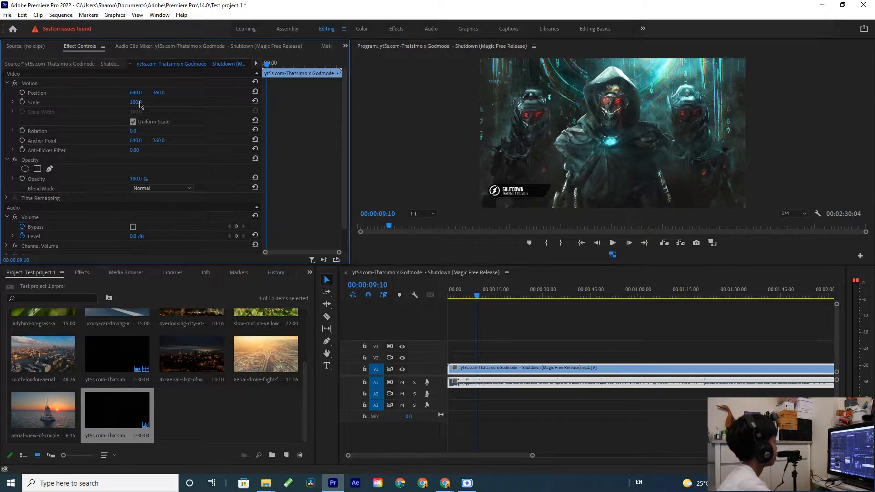
# Step: Try changing the music clip's scale and rotating it to 5x176°, resetting each property to its default
pyautogui.moveTo(139, 104); pyautogui.dragTo(335, 97)
pyautogui.click(255, 101)
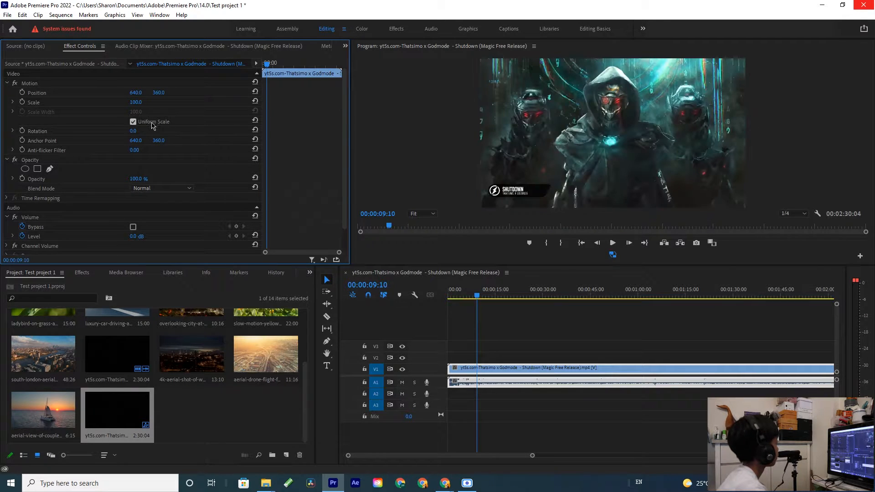
pyautogui.moveTo(133, 131); pyautogui.dragTo(157, 131)
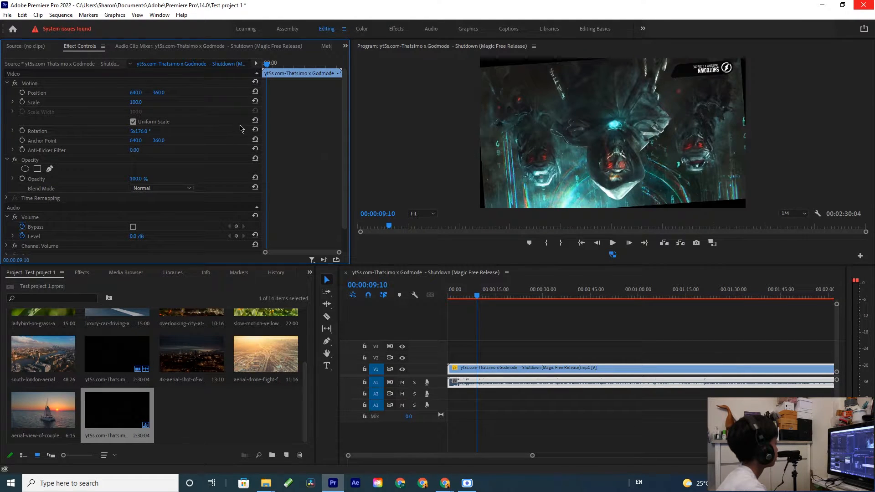
pyautogui.click(254, 130)
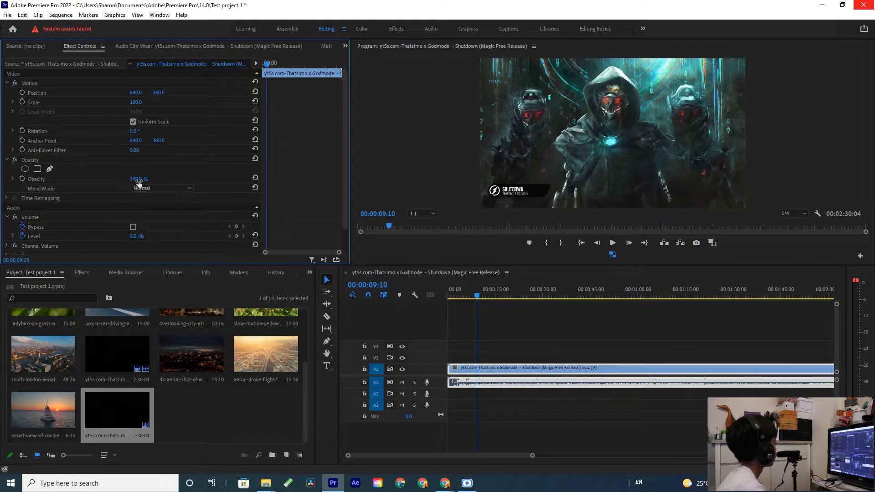
# Step: Lower the Shutdown music clip's opacity to 44%
pyautogui.moveTo(137, 179); pyautogui.dragTo(130, 135)
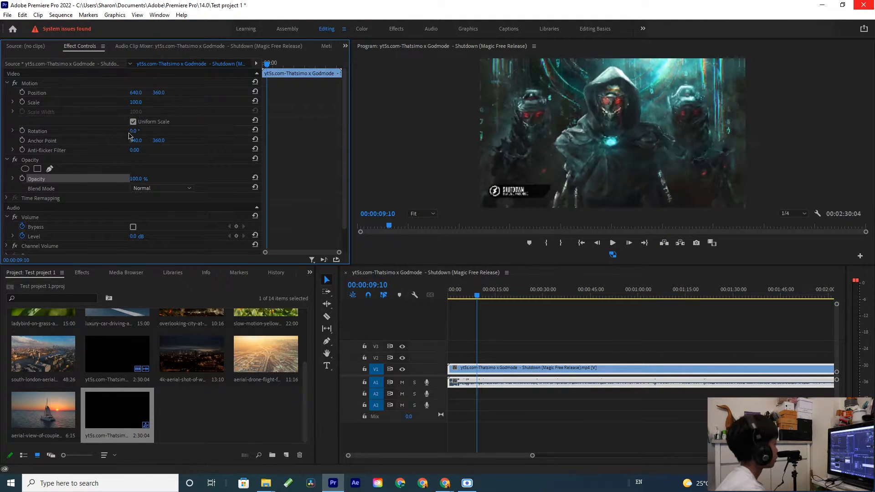
pyautogui.moveTo(136, 179); pyautogui.dragTo(174, 177)
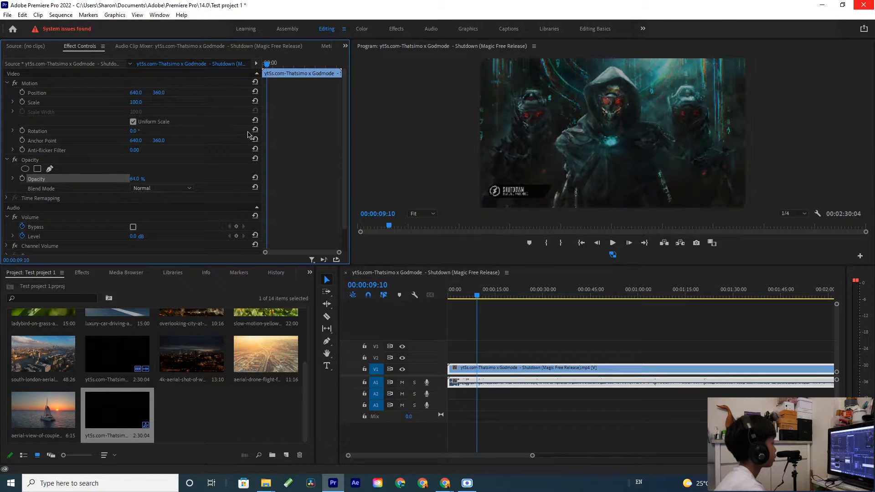
# Step: Move the Shutdown video up to track V2 and place the aerial-drone-flight clip beneath it on V1 near the sequence start
pyautogui.click(190, 383)
pyautogui.moveTo(559, 368); pyautogui.dragTo(326, 358)
pyautogui.moveTo(266, 356); pyautogui.dragTo(459, 371)
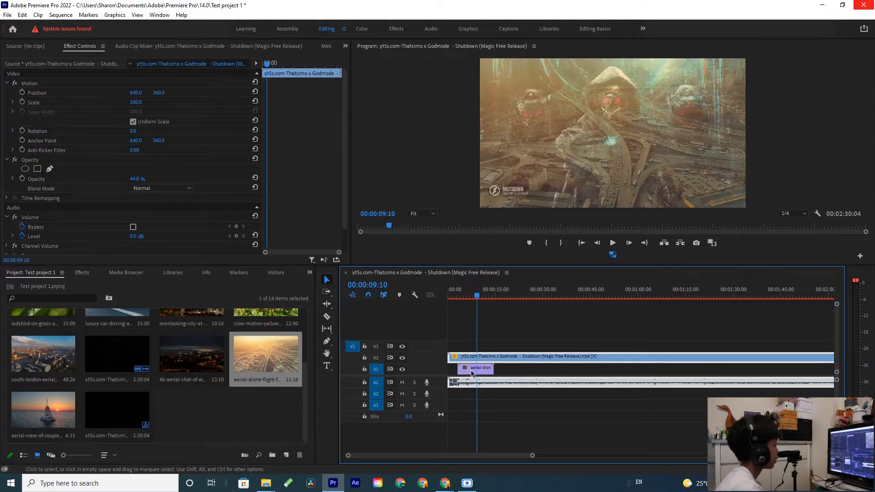
# Step: Set the Shutdown clip's opacity to 50%
pyautogui.moveTo(133, 182)
pyautogui.mouseDown()
pyautogui.moveTo(345, 179)
pyautogui.moveTo(142, 176)
pyautogui.mouseUp()
pyautogui.click(135, 178)
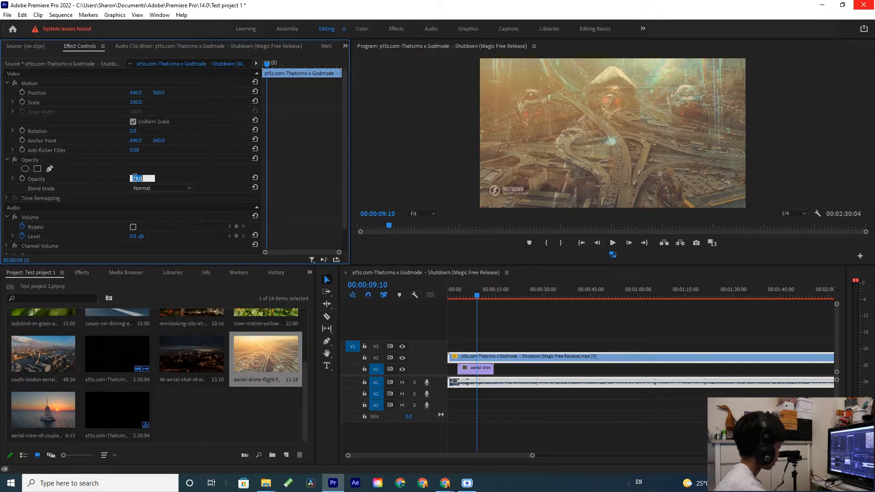
pyautogui.write('50')
pyautogui.press('Return')
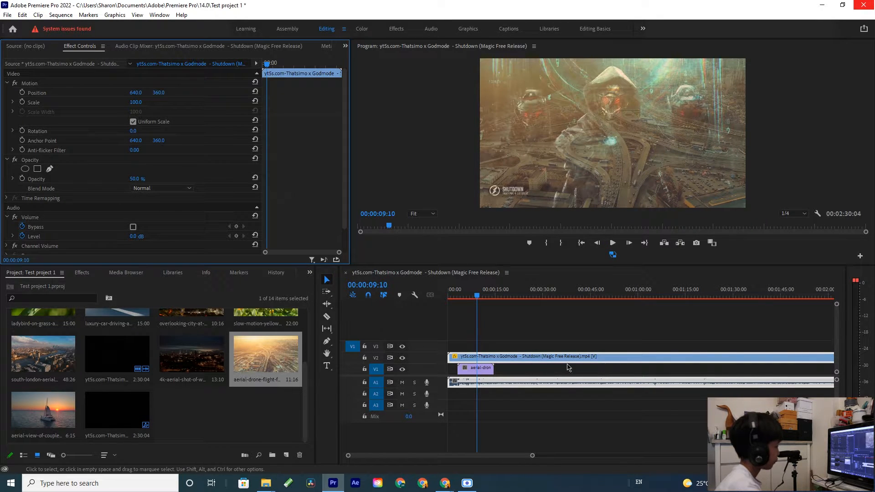
# Step: Delete the aerial-drone-flight clip from track V1 and set the Shutdown clip's opacity to 100%
pyautogui.click(481, 371)
pyautogui.press('Delete')
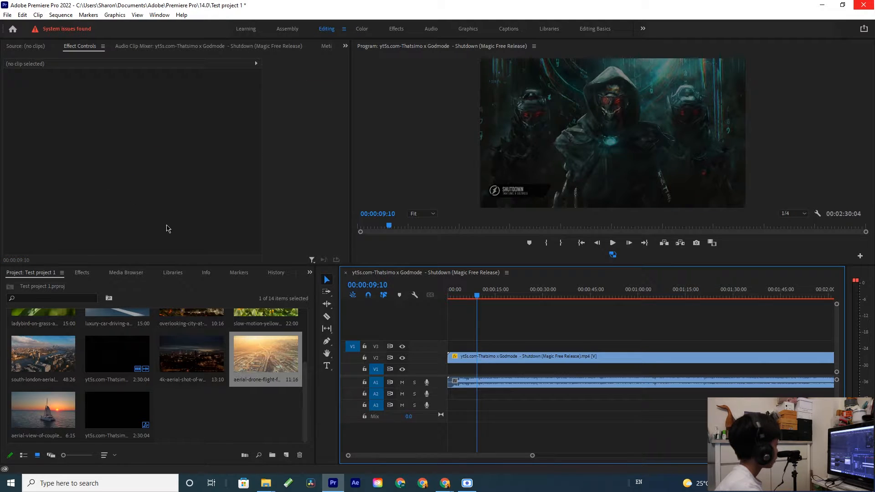
pyautogui.click(479, 360)
pyautogui.click(136, 179)
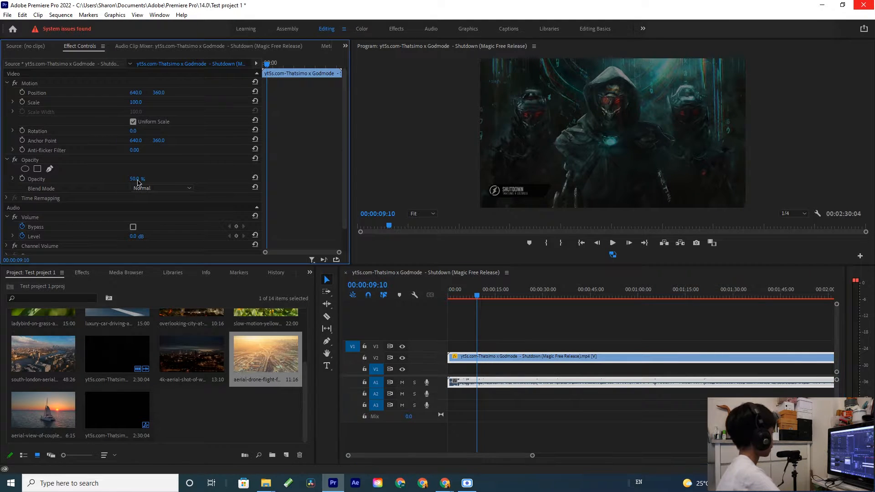
pyautogui.write('100')
pyautogui.press('Return')
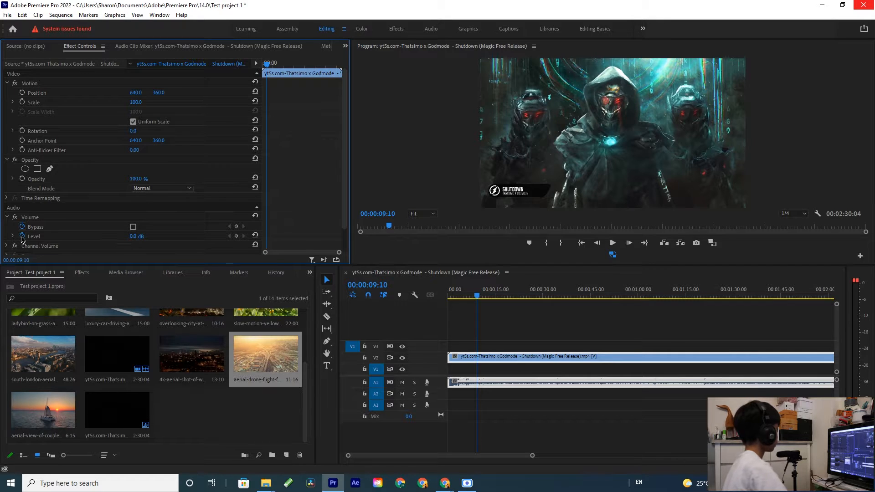
# Step: Turn off keyframing for the Shutdown clip's volume Level and briefly play the sequence from its start
pyautogui.scroll(-1, 57, 221)
pyautogui.click(22, 218)
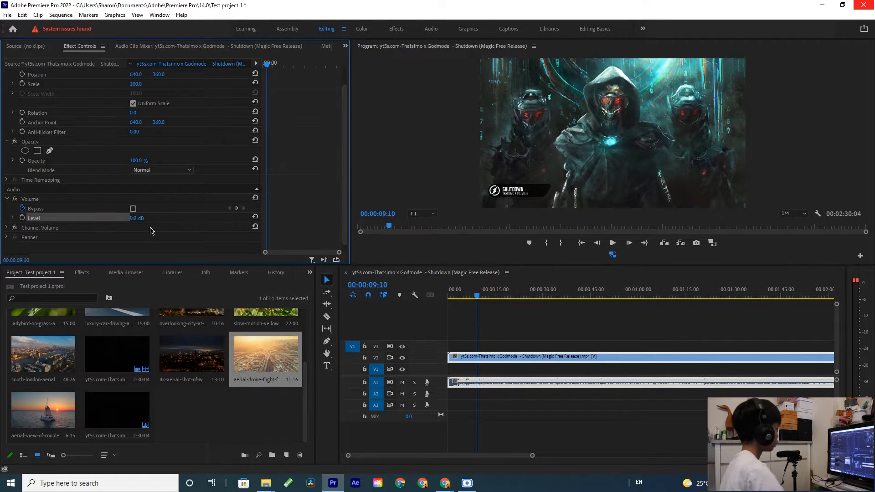
pyautogui.click(420, 286)
pyautogui.press('Home')
pyautogui.press('b')
pyautogui.press('space')
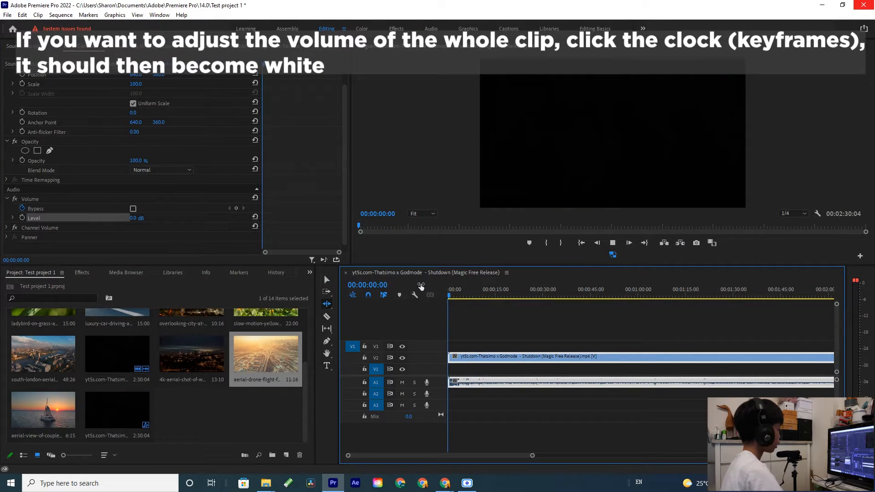
pyautogui.press('space')
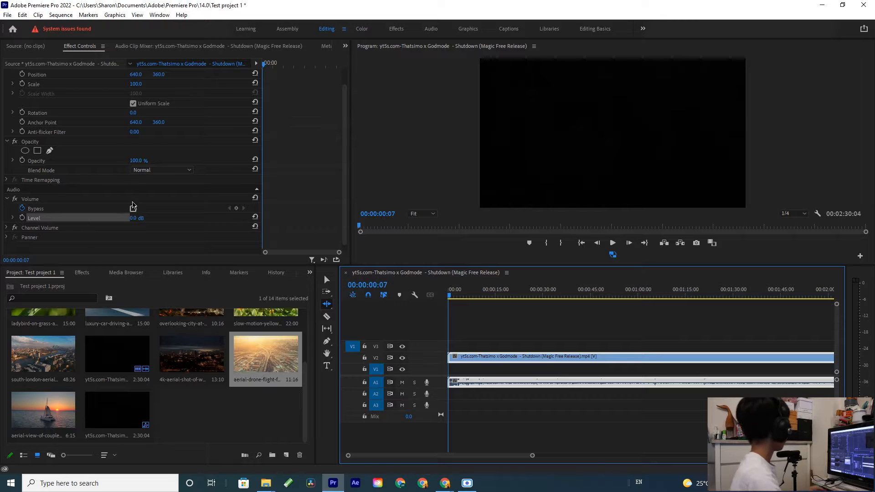
# Step: Try raising the Shutdown clip's volume Level to 9 dB during playback and reset it to its default
pyautogui.moveTo(135, 218); pyautogui.dragTo(195, 217)
pyautogui.press('space')
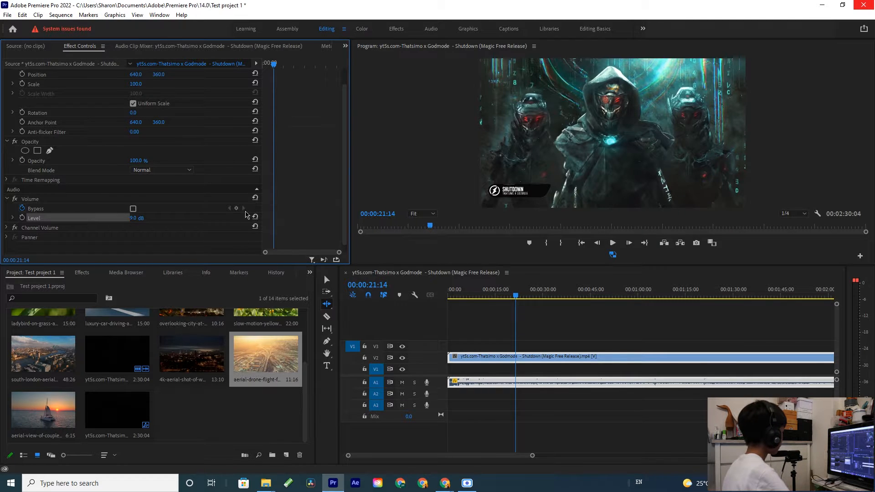
pyautogui.click(255, 217)
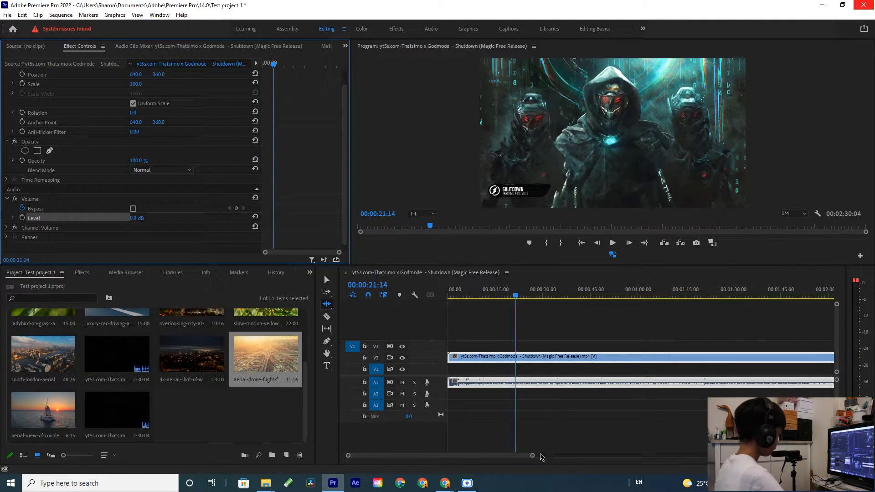
# Step: Split the Shutdown clip with the Razor tool at 00:00:21:14 and at several further points along its length
pyautogui.press('v')
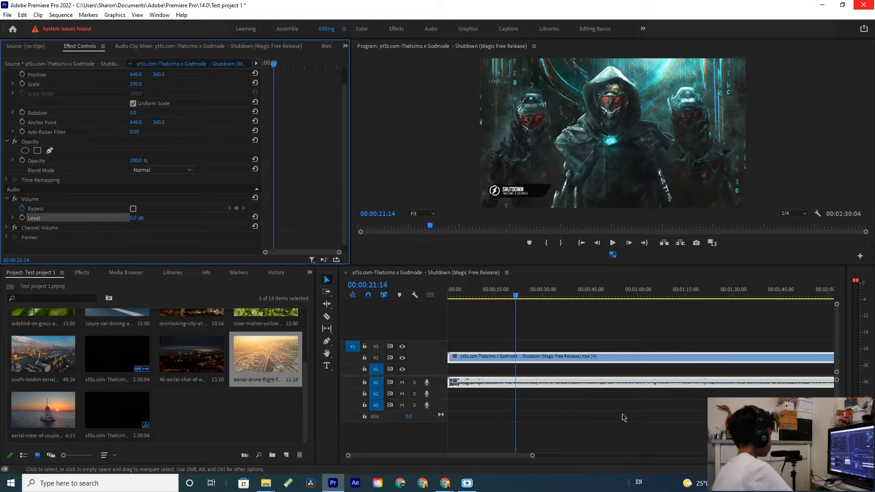
pyautogui.moveTo(532, 455); pyautogui.dragTo(615, 456)
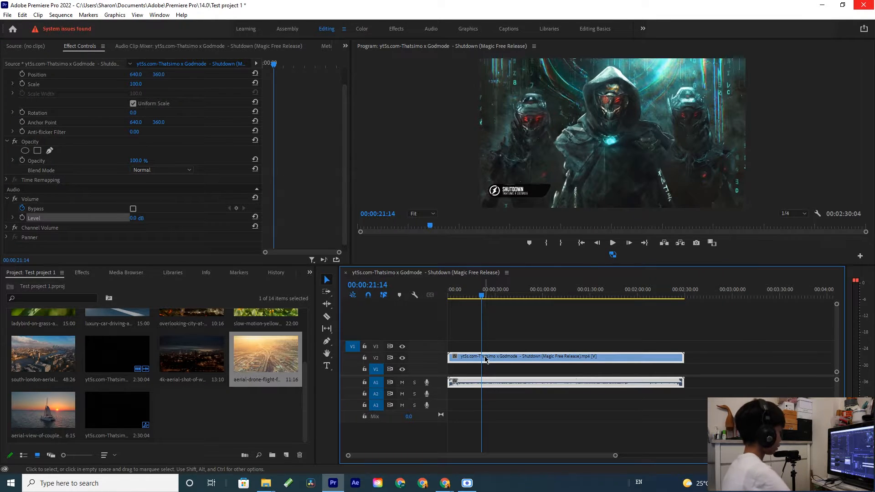
pyautogui.click(327, 317)
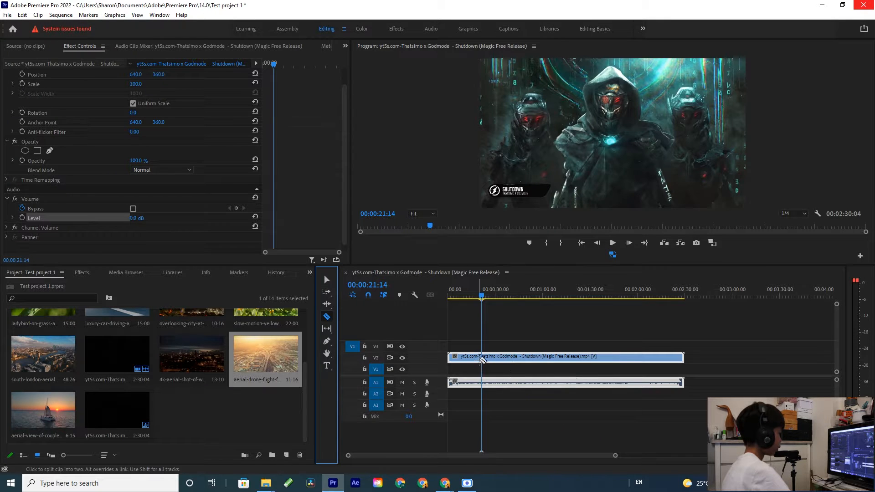
pyautogui.click(481, 358)
pyautogui.click(536, 358)
pyautogui.click(577, 358)
pyautogui.click(645, 358)
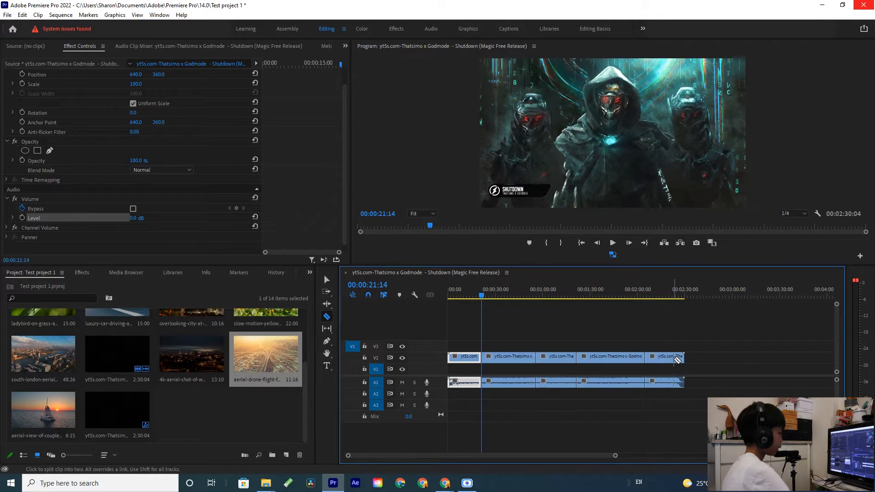
pyautogui.click(565, 358)
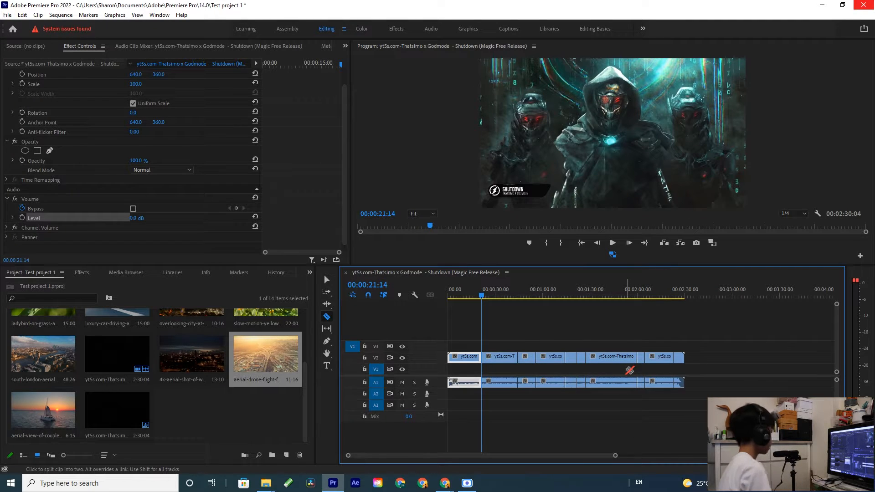
# Step: Undo all the razor cuts in the Shutdown clip and return to the Selection tool
pyautogui.hotkey('ctrl', 'z')
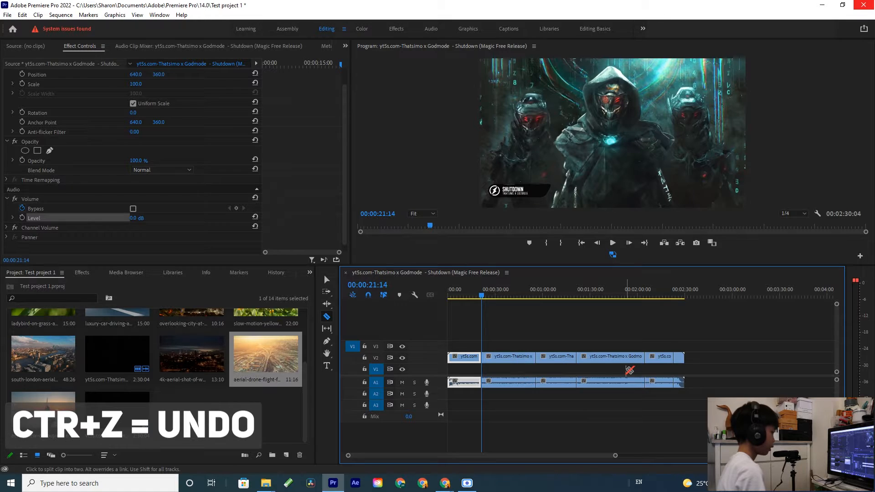
pyautogui.hotkey('ctrl', 'z')
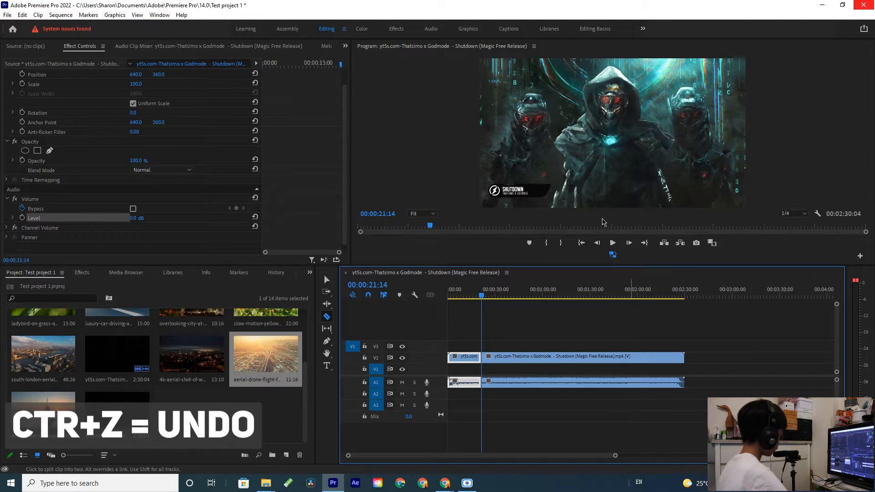
pyautogui.press('v')
pyautogui.hotkey('ctrl', 'z')
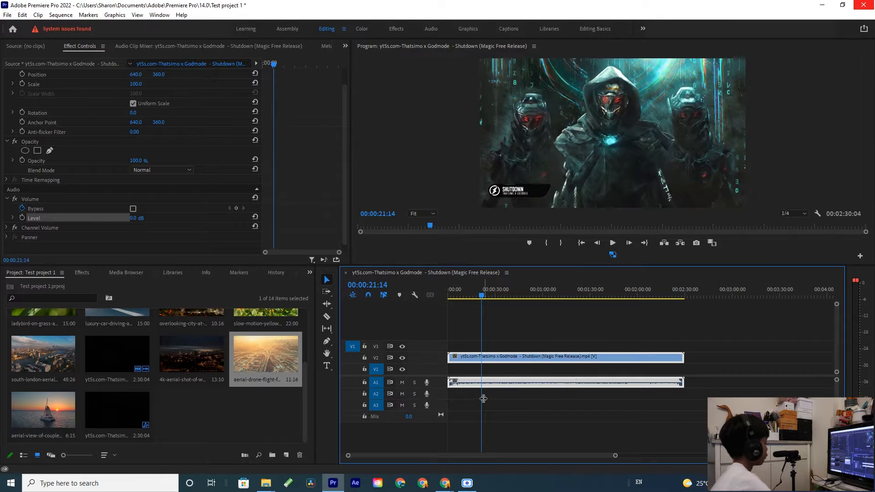
# Step: Try splitting the Shutdown clip at the playhead and pasting a copy of it at 00:01:23:17, undoing each edit
pyautogui.hotkey('ctrl', 'k')
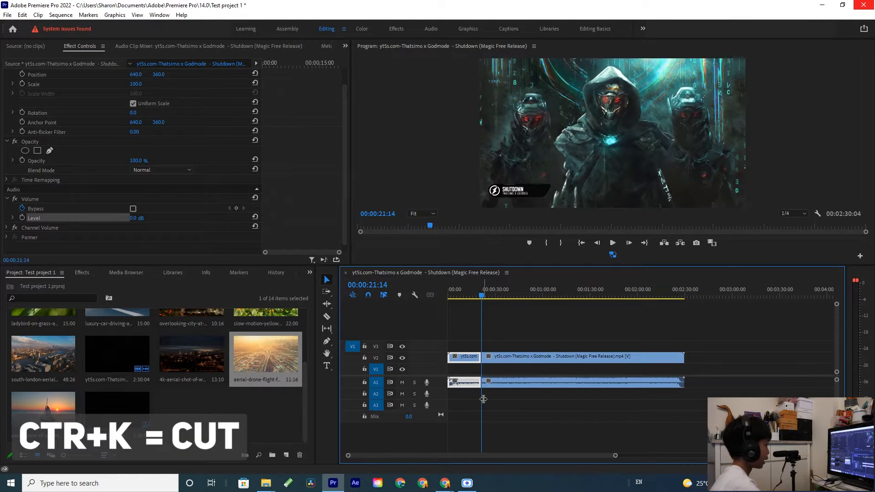
pyautogui.hotkey('ctrl', 'z')
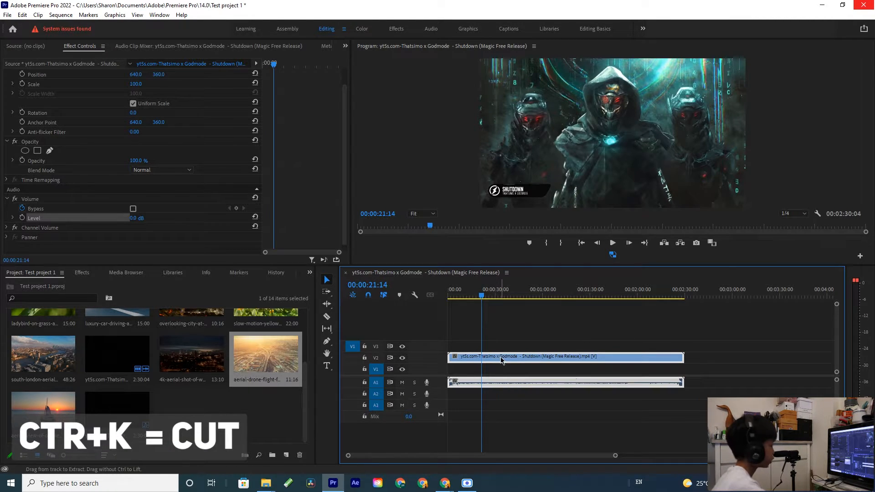
pyautogui.click(579, 291)
pyautogui.hotkey('ctrl', 'v')
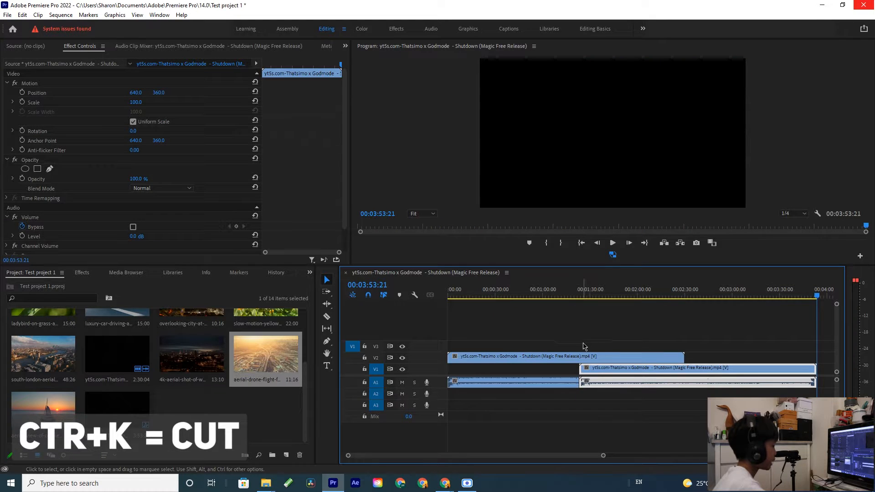
pyautogui.hotkey('ctrl', 'z')
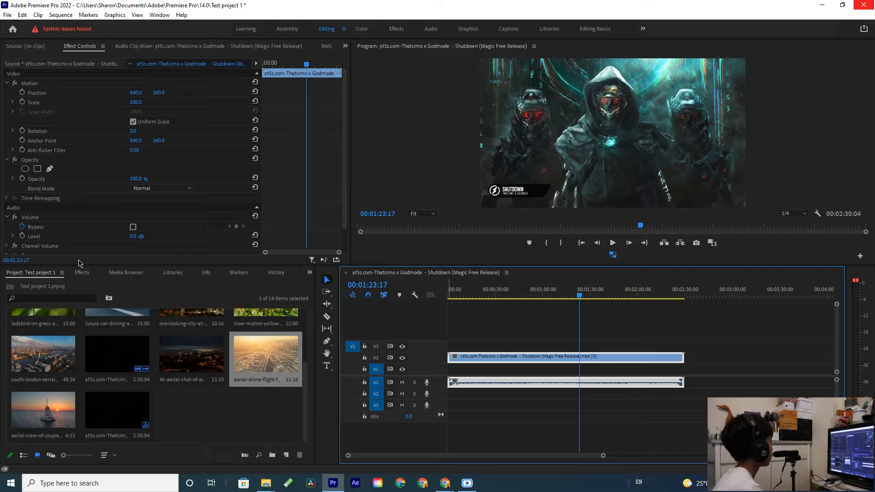
# Step: Delete the Shutdown clip from the timeline and remove its source video from the project
pyautogui.scroll(2, 121, 404)
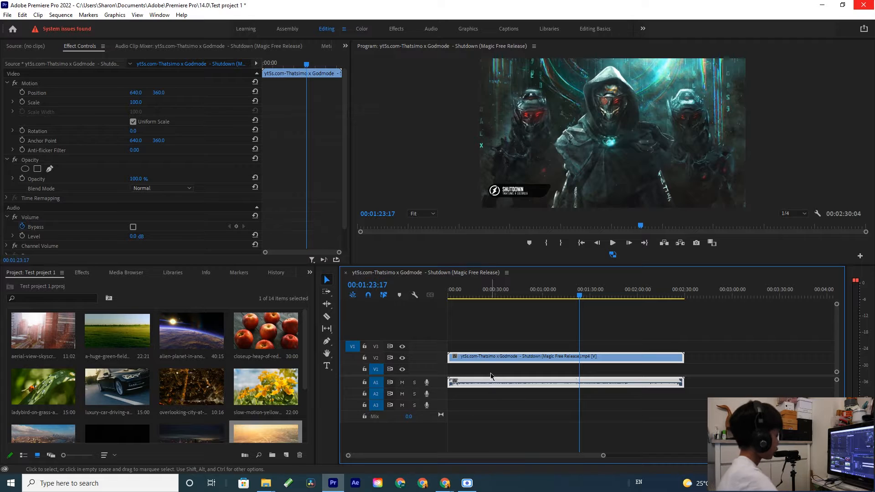
pyautogui.press('Delete')
pyautogui.scroll(-3, 174, 382)
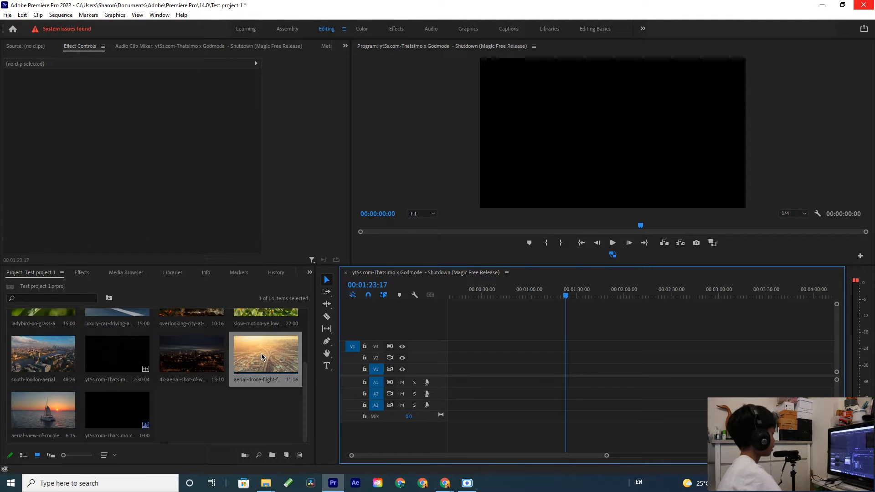
pyautogui.scroll(2, 181, 391)
pyautogui.scroll(-2, 173, 383)
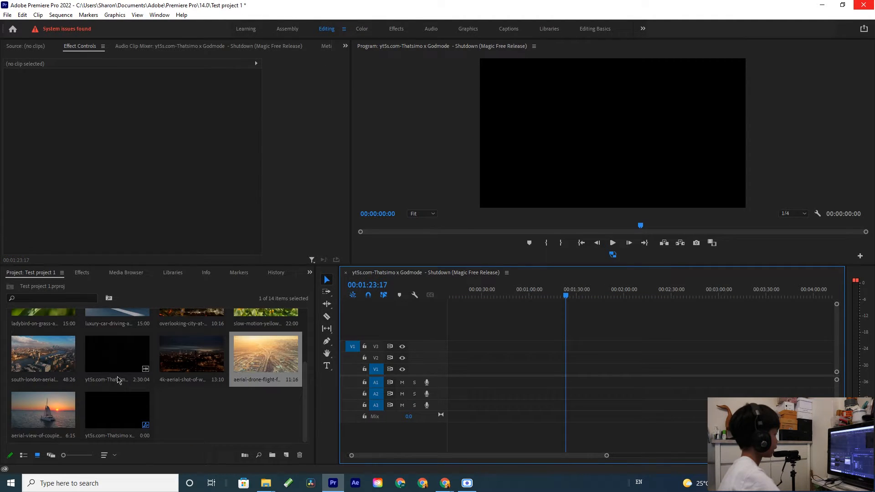
pyautogui.click(144, 344)
pyautogui.press('Delete')
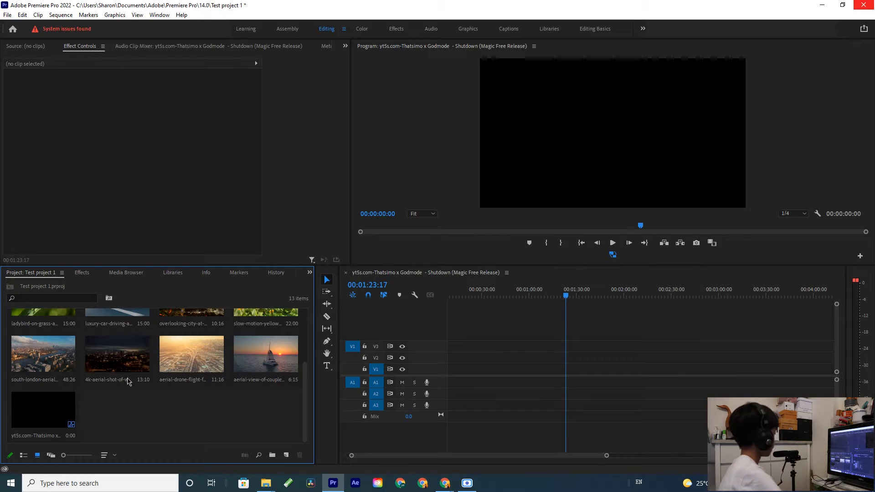
# Step: Return the playhead to the start and delete the emptied Shutdown sequence from the project
pyautogui.scroll(3, 185, 409)
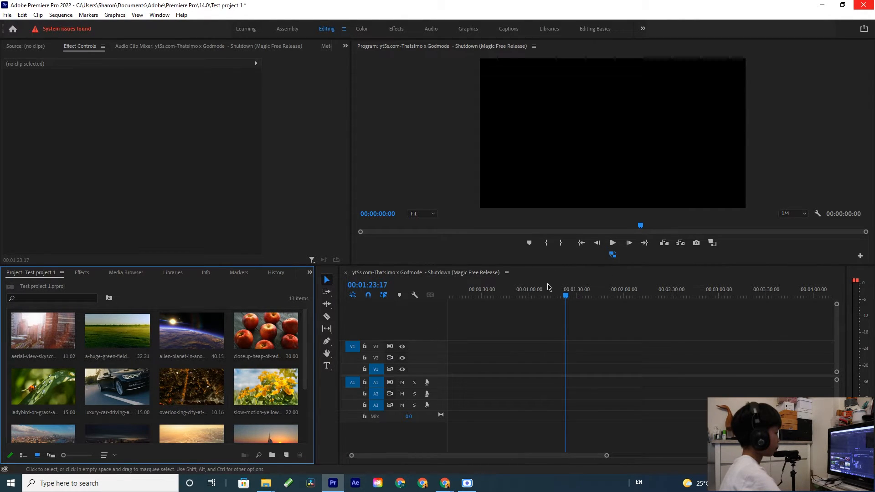
pyautogui.moveTo(551, 290); pyautogui.dragTo(448, 292)
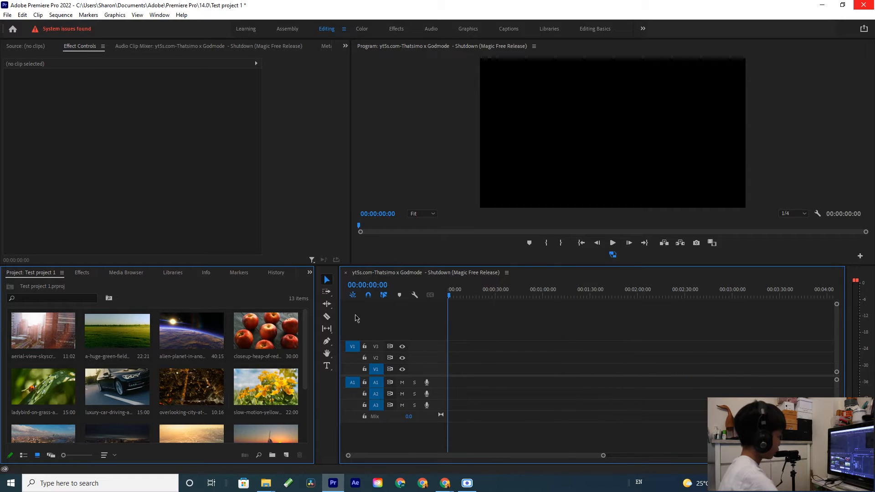
pyautogui.scroll(-2, 206, 347)
pyautogui.scroll(-1, 206, 397)
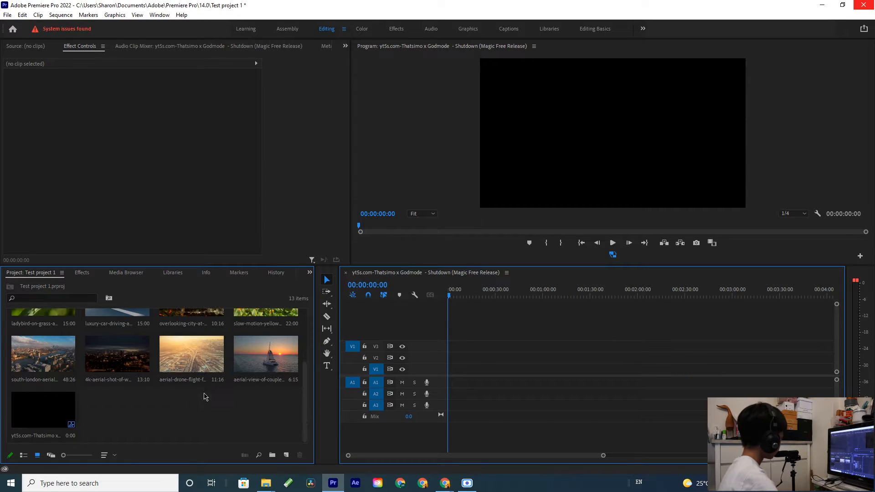
pyautogui.click(60, 402)
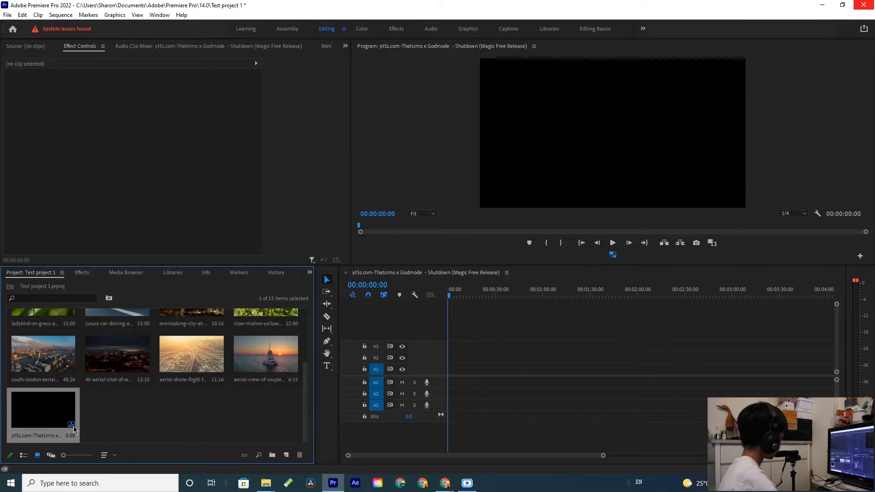
pyautogui.rightClick(65, 423)
pyautogui.click(14, 420)
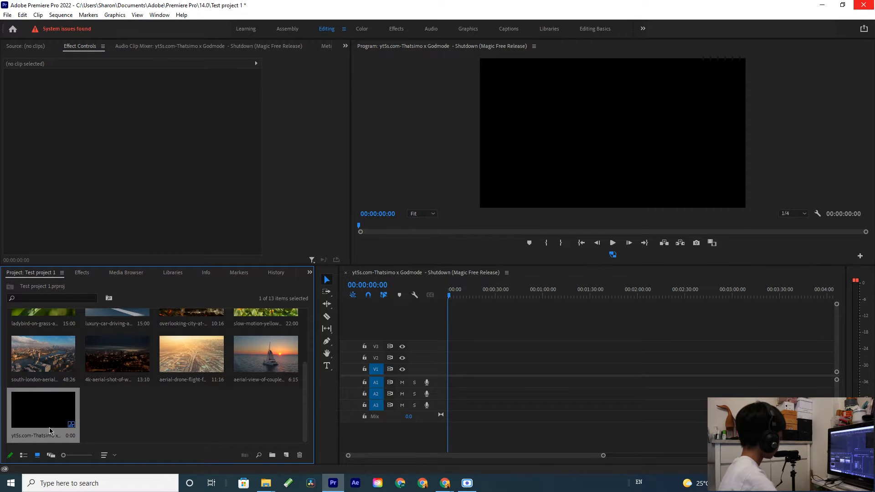
pyautogui.press('Delete')
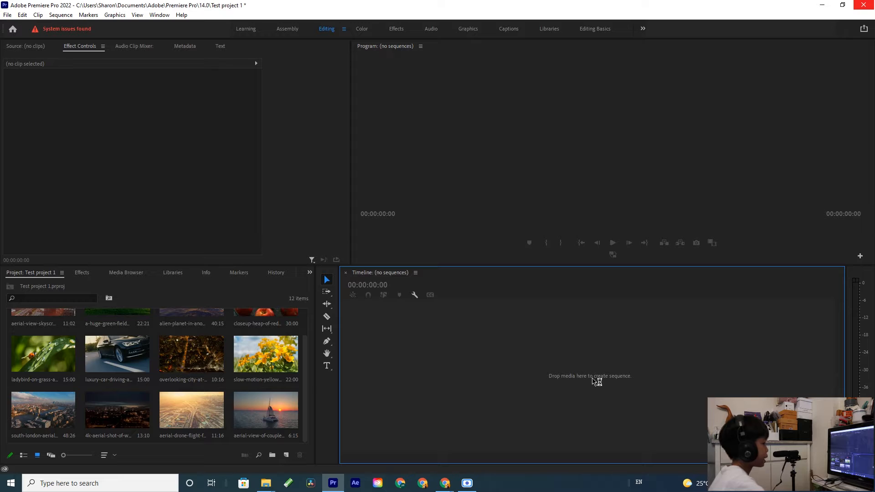
# Step: Create a new sequence named Sequence 01 from the ARRI 1080p 24 preset, with a 1920 by 1080 frame size
pyautogui.click(287, 456)
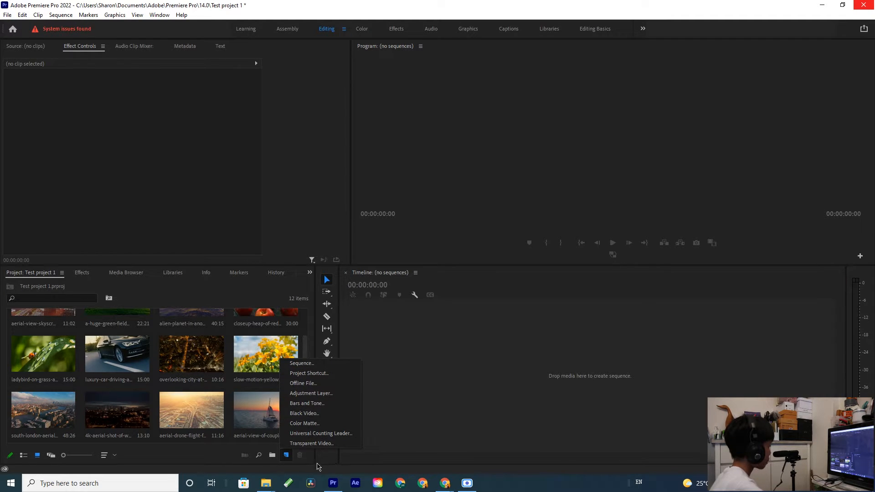
pyautogui.click(310, 363)
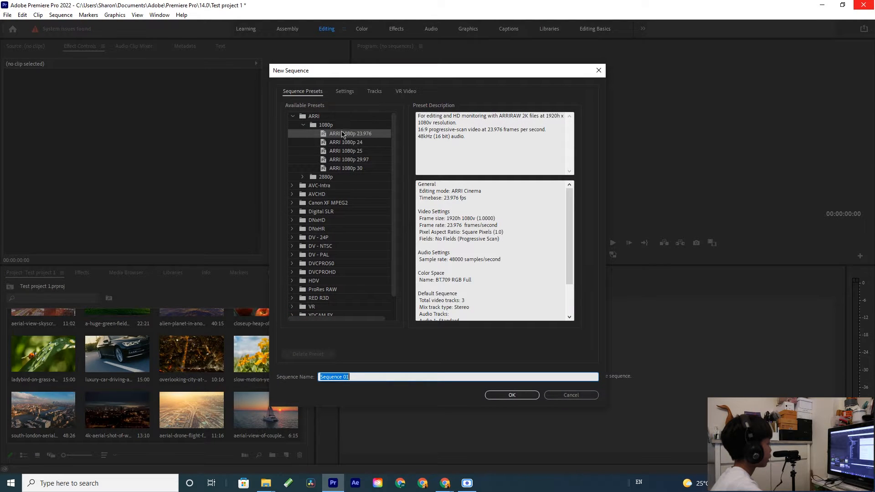
pyautogui.click(362, 141)
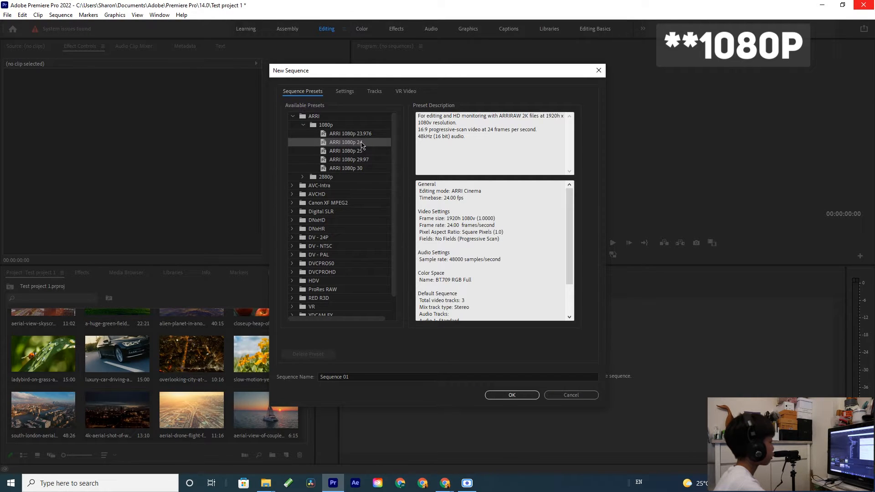
pyautogui.click(354, 92)
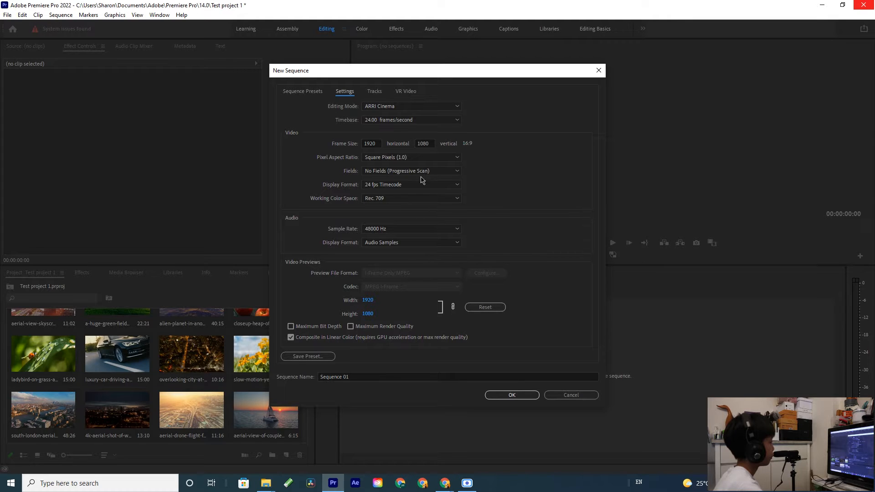
pyautogui.click(506, 395)
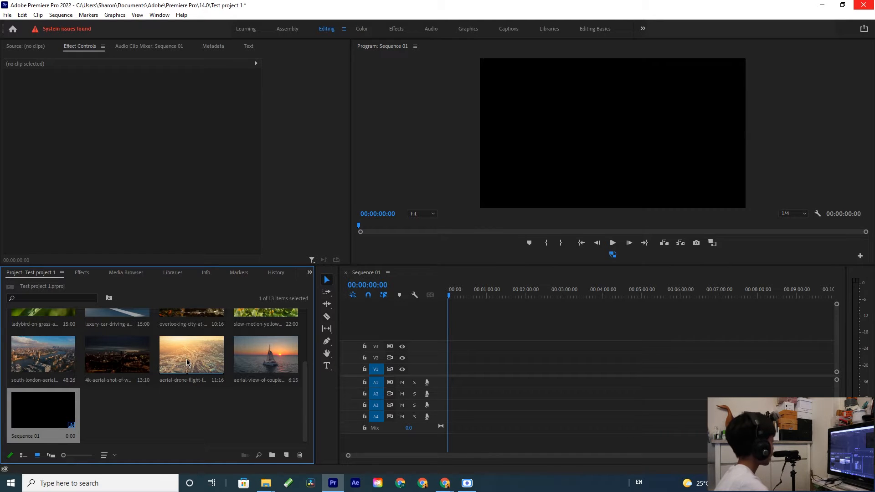
# Step: Place the aerial drone highway clip at the start of track V1, keeping the existing sequence settings, and preview it briefly
pyautogui.moveTo(187, 362); pyautogui.dragTo(445, 372)
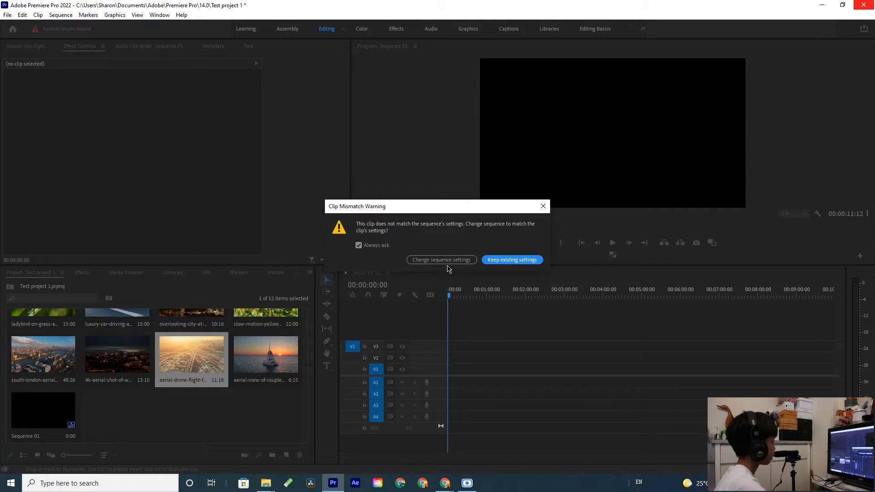
pyautogui.click(509, 259)
pyautogui.press('space')
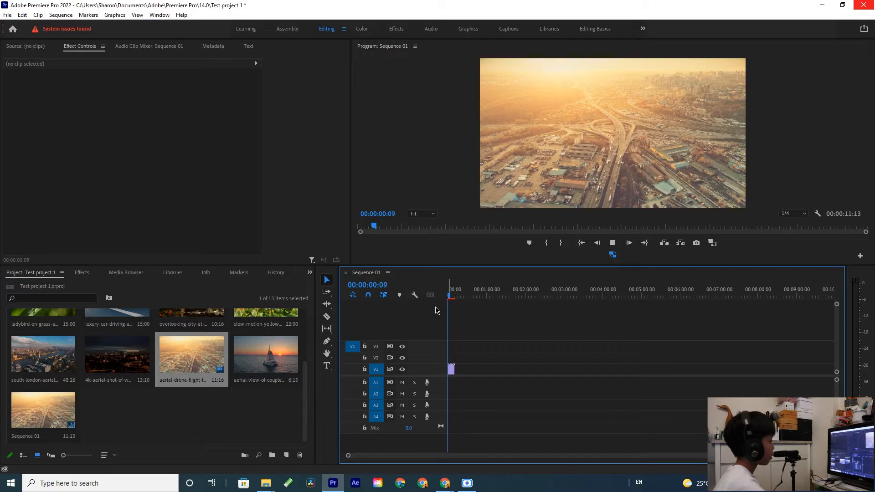
pyautogui.press('space')
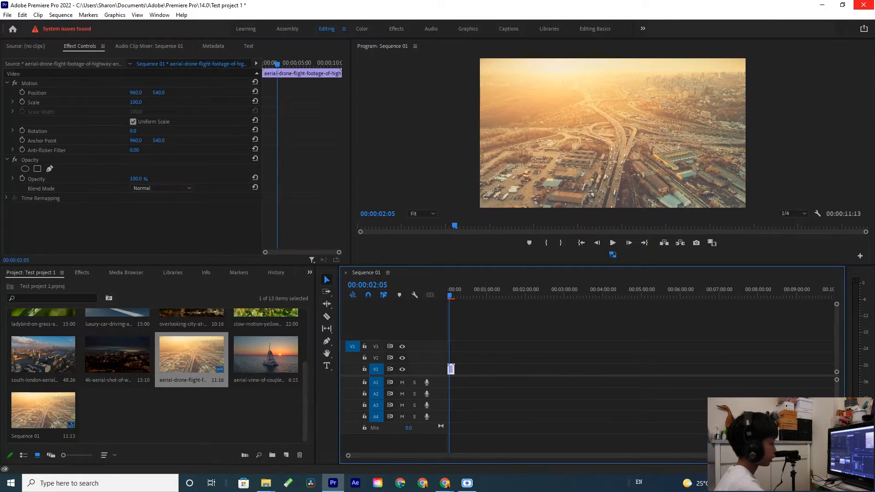
pyautogui.scroll(5, 687, 453)
pyautogui.scroll(-1, 639, 453)
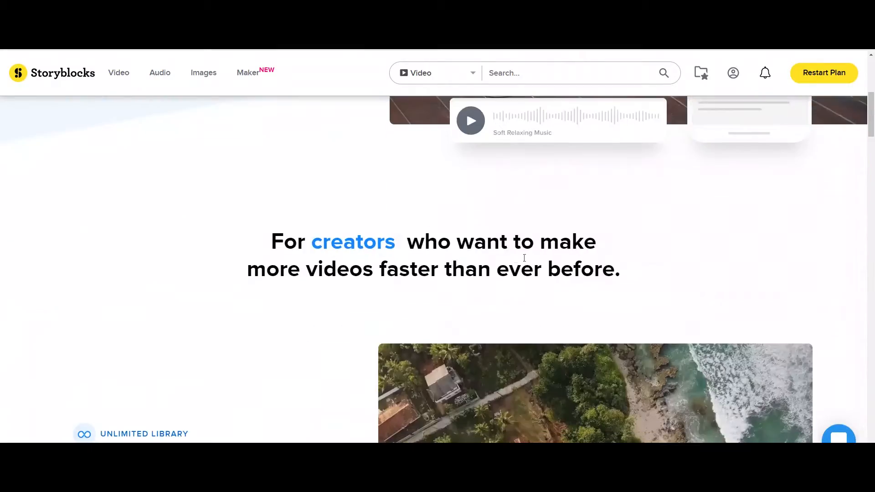
# Step: Switch to the Storyblocks website and examine its home page and the stock video results for green screen phone and boats
pyautogui.scroll(-10, 524, 258)
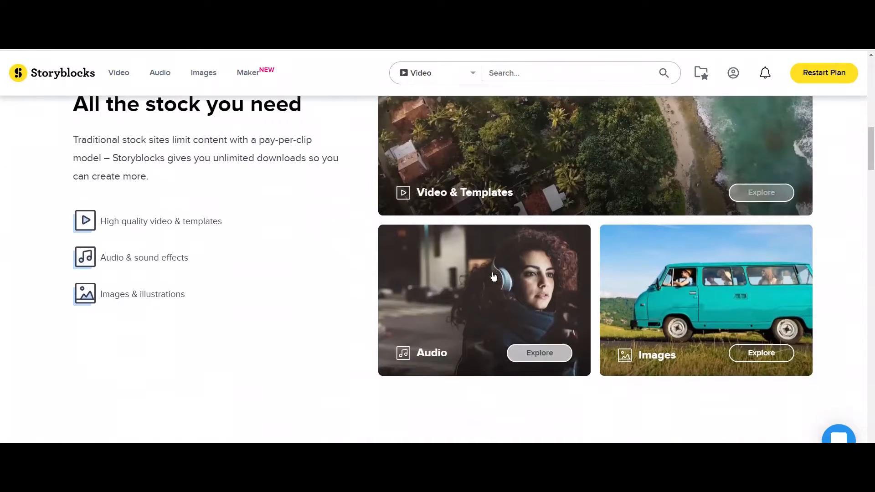
pyautogui.scroll(-10, 487, 287)
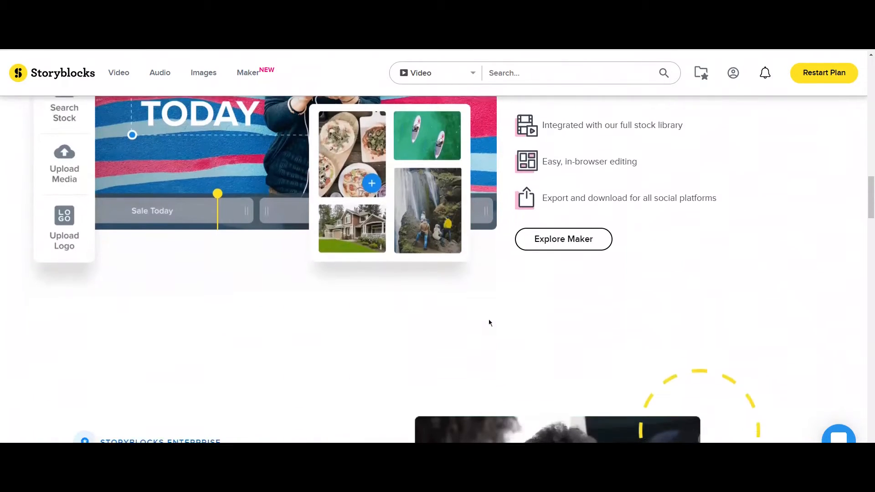
pyautogui.scroll(-10, 489, 321)
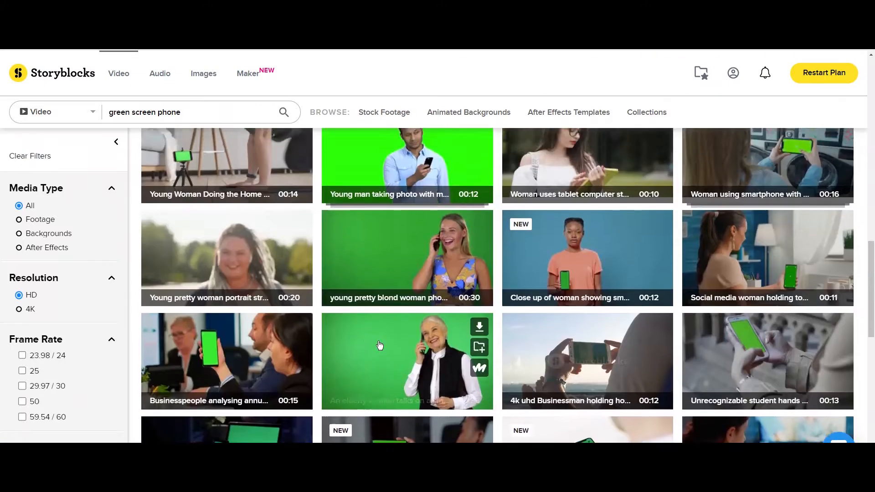
pyautogui.scroll(5, 419, 205)
pyautogui.scroll(-8, 410, 274)
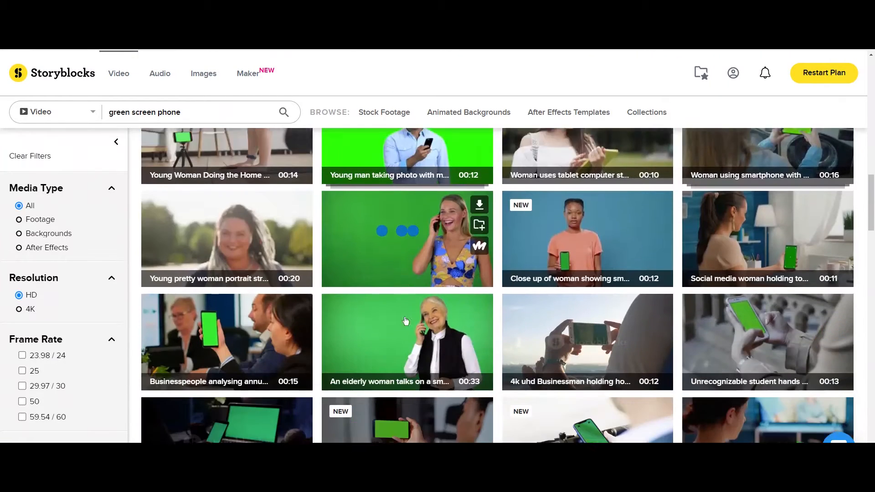
pyautogui.scroll(-8, 405, 320)
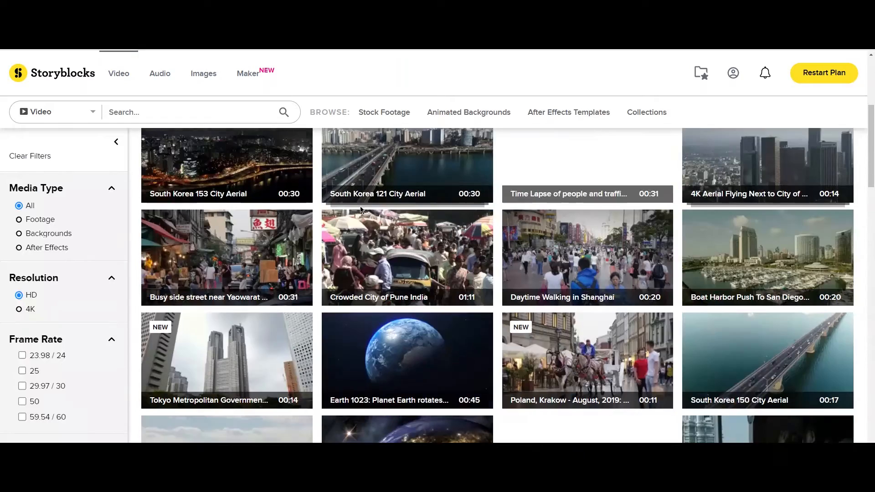
pyautogui.scroll(-2, 360, 209)
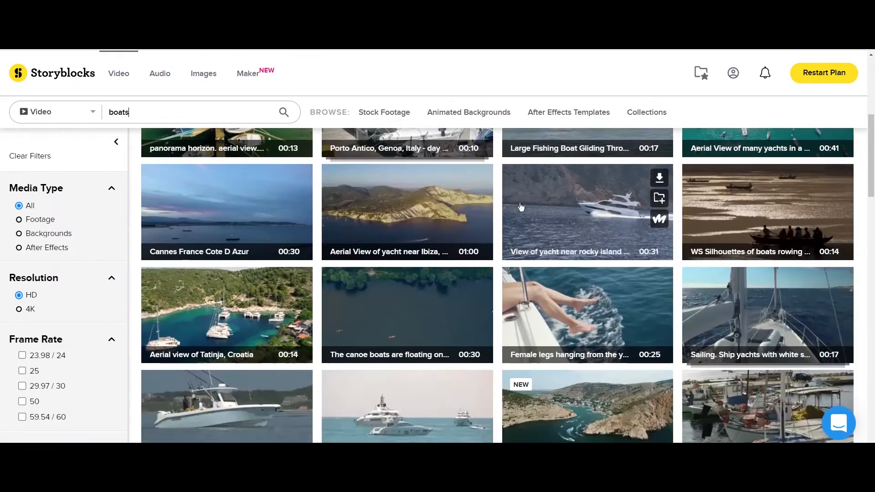
pyautogui.scroll(-7, 539, 234)
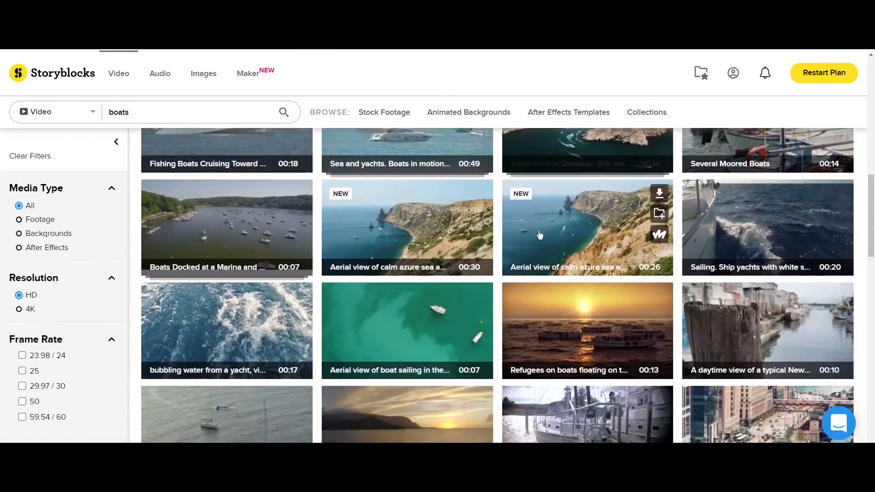
pyautogui.scroll(-10, 540, 235)
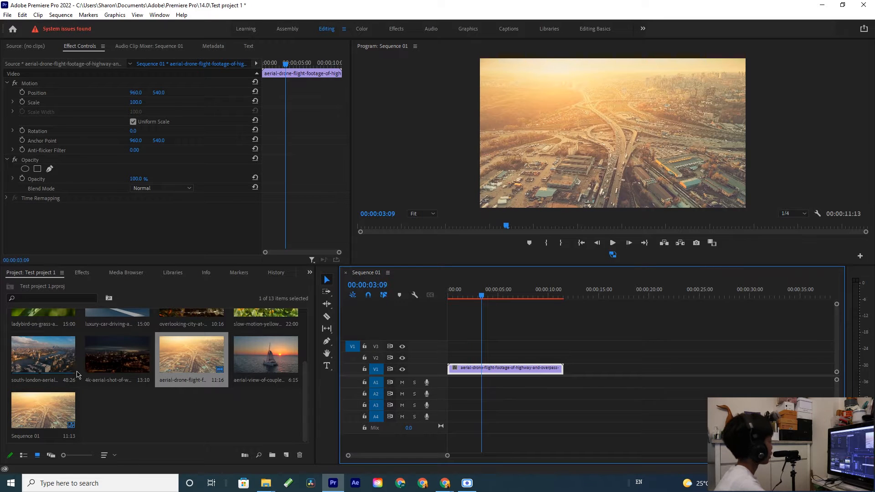
# Step: Play the sequence in Premiere Pro and trim the end of the aerial highway clip to about 00:00:03:21
pyautogui.scroll(3, 77, 374)
pyautogui.press('space')
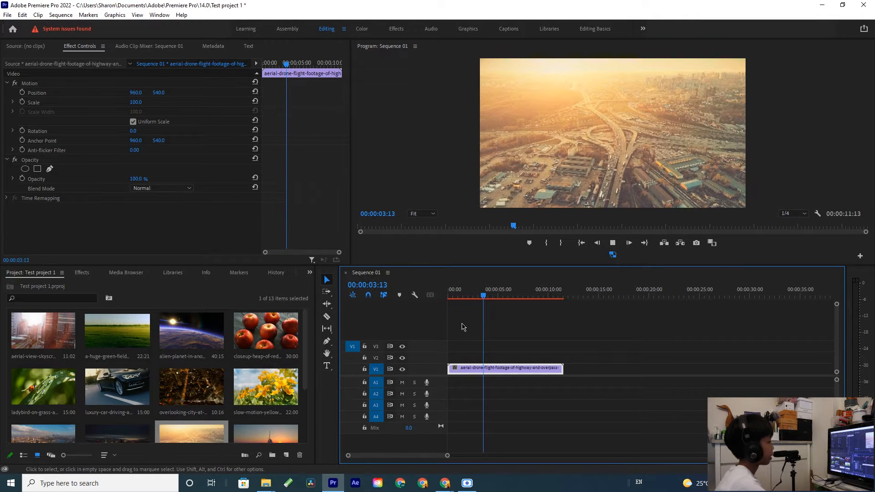
pyautogui.moveTo(563, 368); pyautogui.dragTo(485, 368)
# Step: Add the red apples clip directly after the aerial clip, ending at about 00:00:08:19, and play across the cut
pyautogui.moveTo(257, 332); pyautogui.dragTo(535, 368)
pyautogui.click(477, 297)
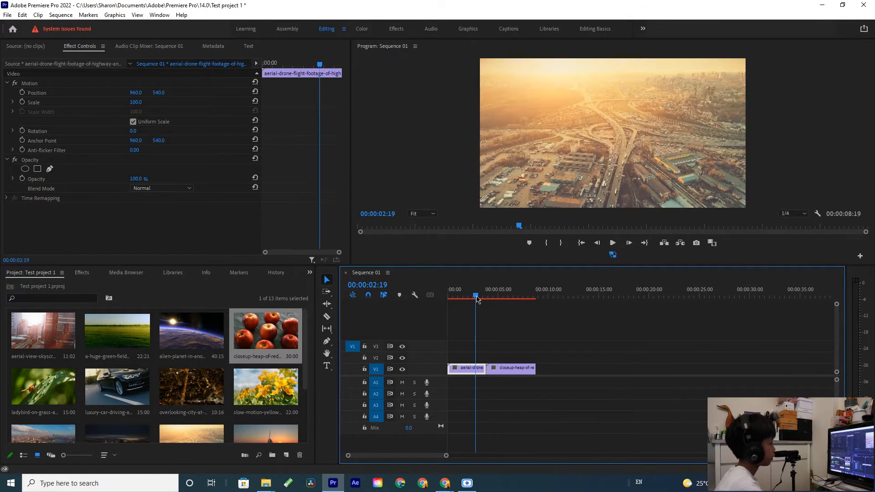
pyautogui.press('space')
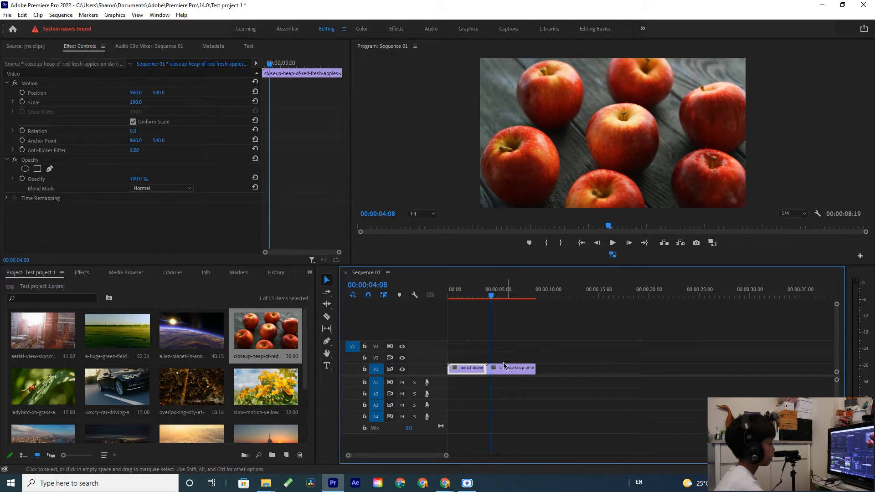
# Step: Delete the shortened apples clip and snap a full-length one directly against the end of the aerial clip
pyautogui.click(511, 368)
pyautogui.press('Delete')
pyautogui.moveTo(564, 388); pyautogui.dragTo(494, 370)
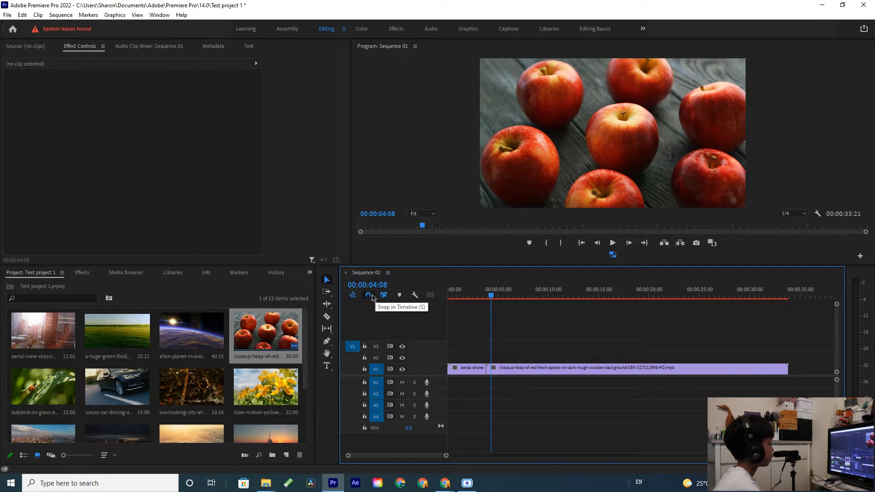
# Step: Try replacing the apples clip with timeline snapping turned off, leaving a small gap after the aerial clip, and undo the placement
pyautogui.click(383, 295)
pyautogui.moveTo(526, 363); pyautogui.dragTo(573, 365)
pyautogui.press('Delete')
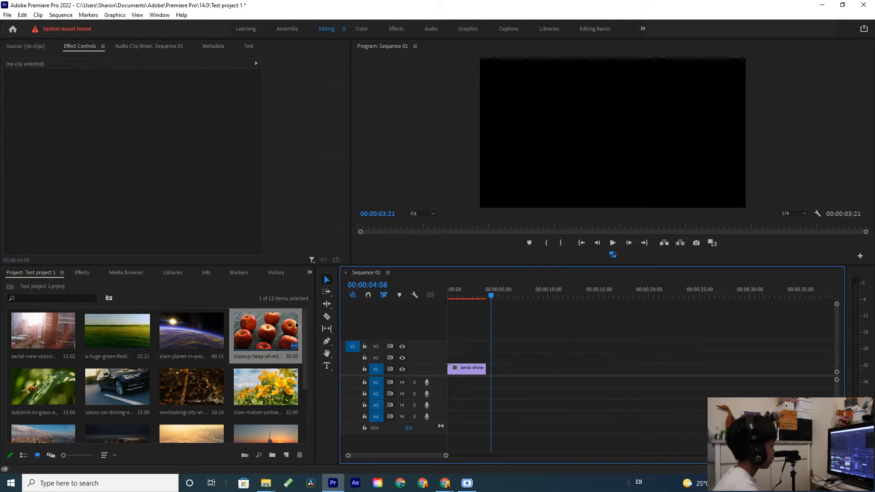
pyautogui.moveTo(283, 330); pyautogui.dragTo(496, 373)
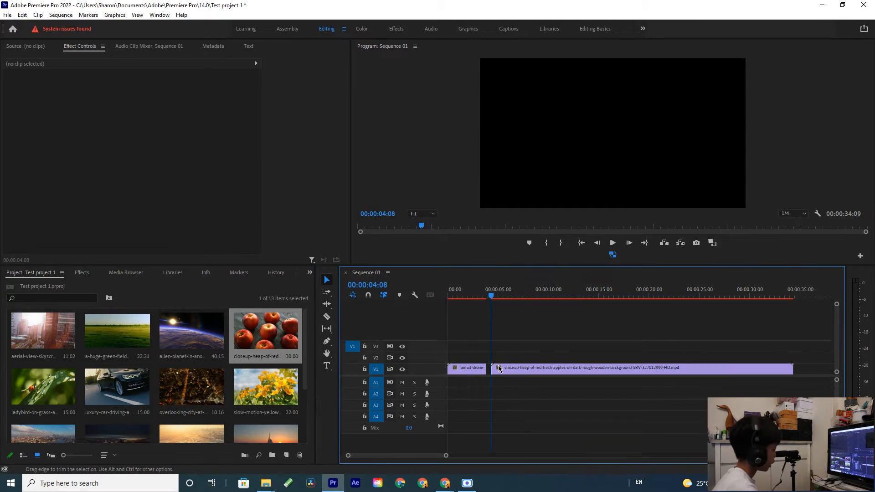
pyautogui.hotkey('ctrl', 'z')
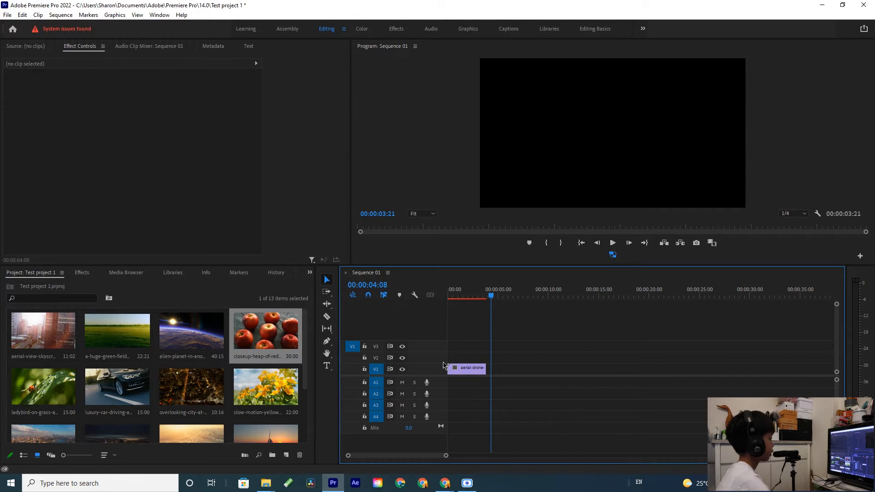
# Step: Snap the apples clip directly after the aerial clip and trim its end to about 00:00:09:02, checking the cut in playback
pyautogui.click(456, 368)
pyautogui.moveTo(342, 354); pyautogui.dragTo(492, 367)
pyautogui.moveTo(794, 364); pyautogui.dragTo(538, 367)
pyautogui.press('space')
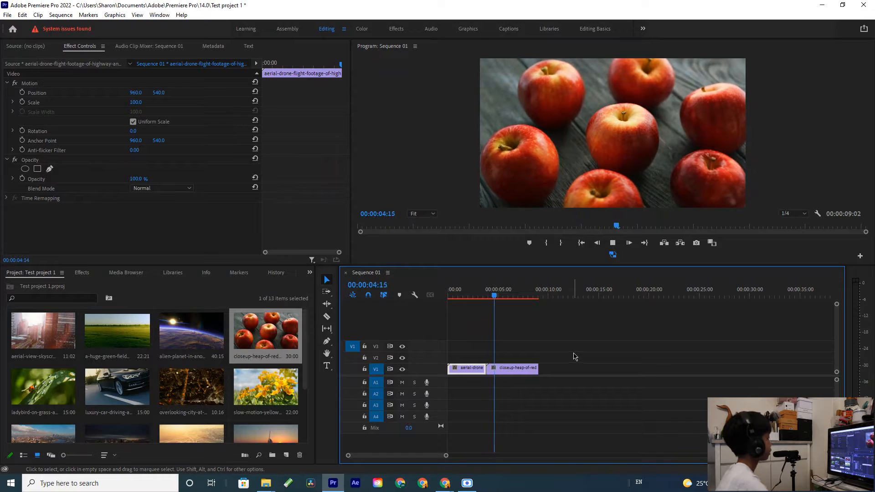
pyautogui.click(499, 297)
pyautogui.moveTo(499, 298); pyautogui.dragTo(473, 298)
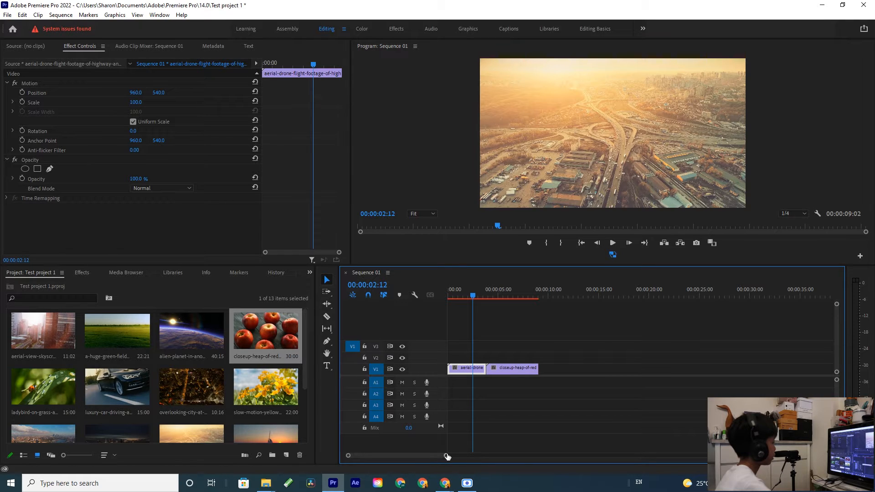
# Step: Trim the aerial clip's end to 00:00:02:12, move the apples clip against it, and play the sequence from the start
pyautogui.moveTo(447, 457); pyautogui.dragTo(361, 456)
pyautogui.press('\\')
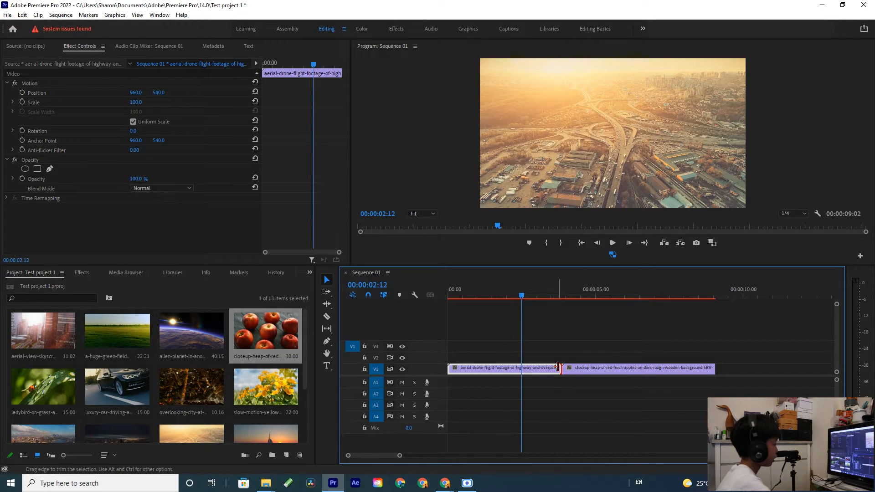
pyautogui.moveTo(558, 367); pyautogui.dragTo(520, 367)
pyautogui.moveTo(613, 367); pyautogui.dragTo(534, 368)
pyautogui.press('Home')
pyautogui.press('space')
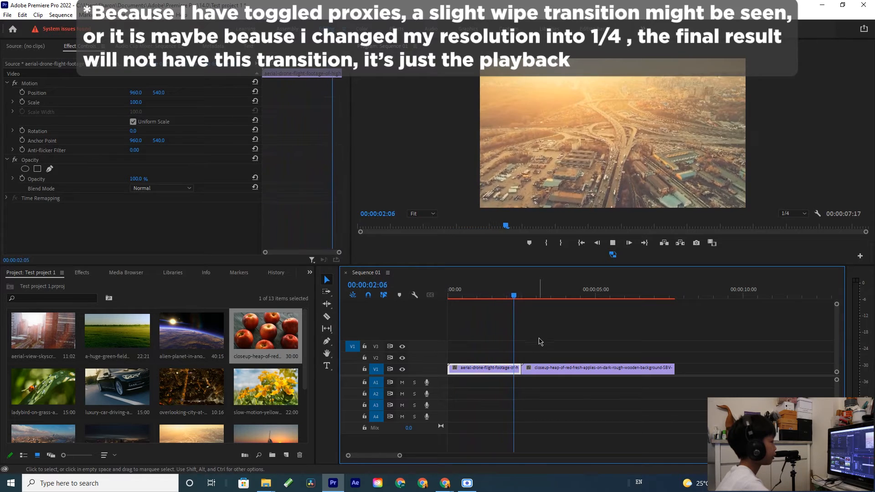
# Step: Undo the last move of the apples clip and trim the aerial clip's end to 00:00:01:19
pyautogui.moveTo(540, 296); pyautogui.dragTo(500, 295)
pyautogui.hotkey('ctrl', 'z')
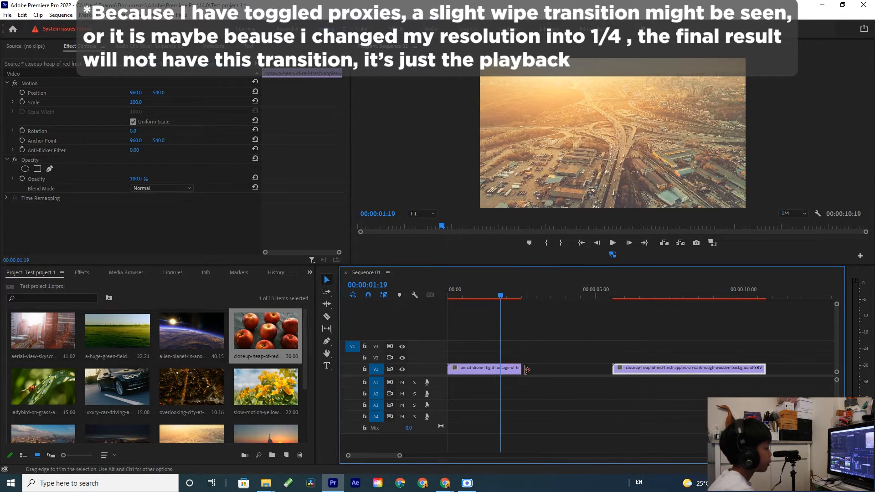
pyautogui.click(491, 372)
pyautogui.moveTo(524, 366); pyautogui.dragTo(500, 367)
# Step: Set the aerial clip's speed to 50% and play the slowed clip from the start of the sequence
pyautogui.click(447, 296)
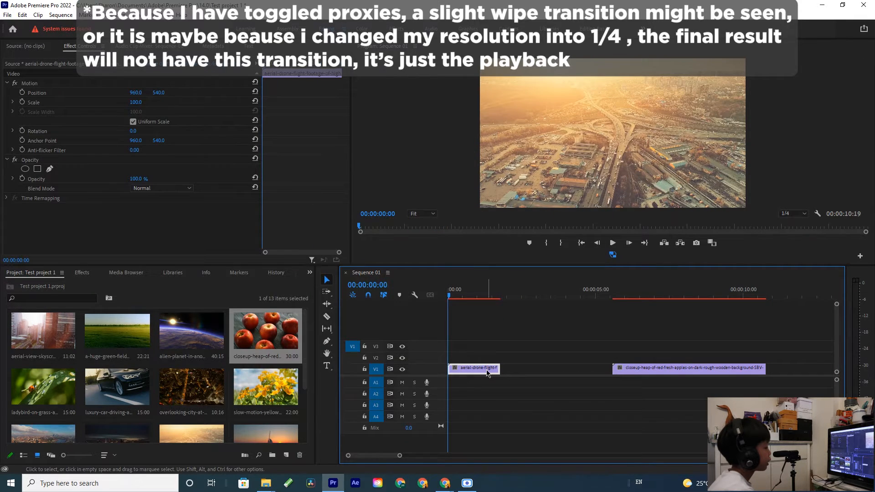
pyautogui.rightClick(483, 367)
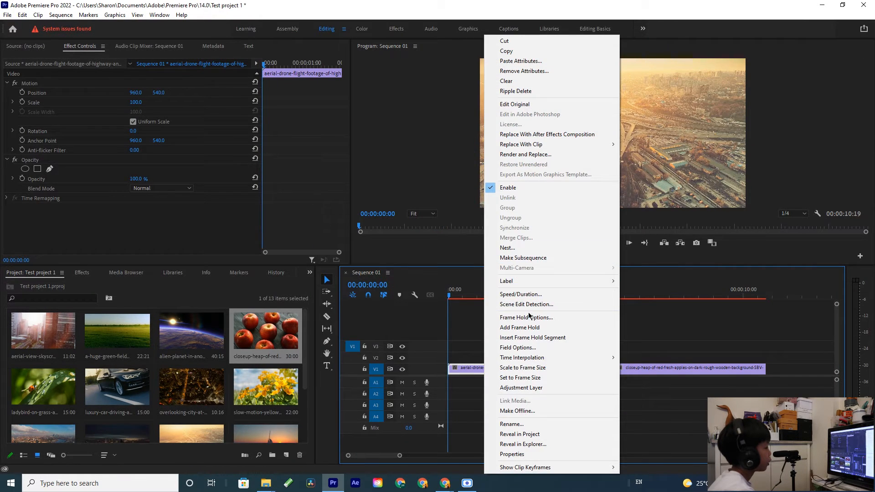
pyautogui.click(520, 294)
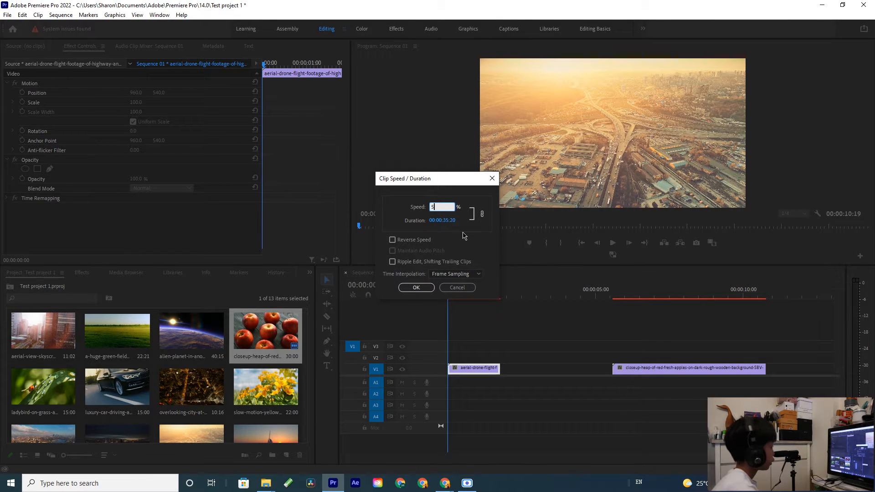
pyautogui.press('Return')
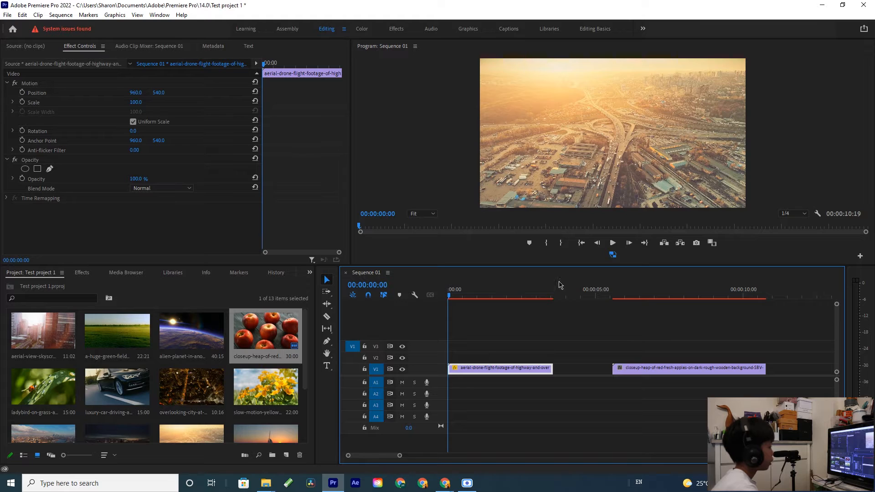
pyautogui.rightClick(498, 370)
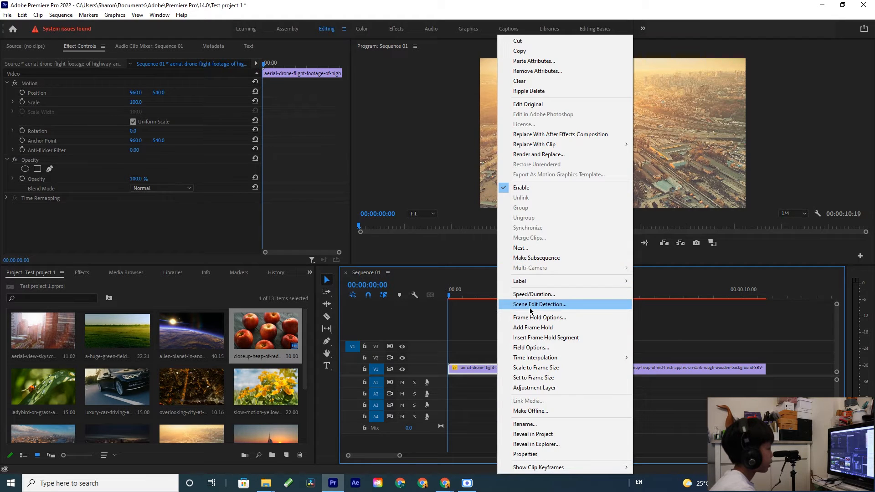
pyautogui.click(444, 370)
pyautogui.click(444, 370)
pyautogui.press('space')
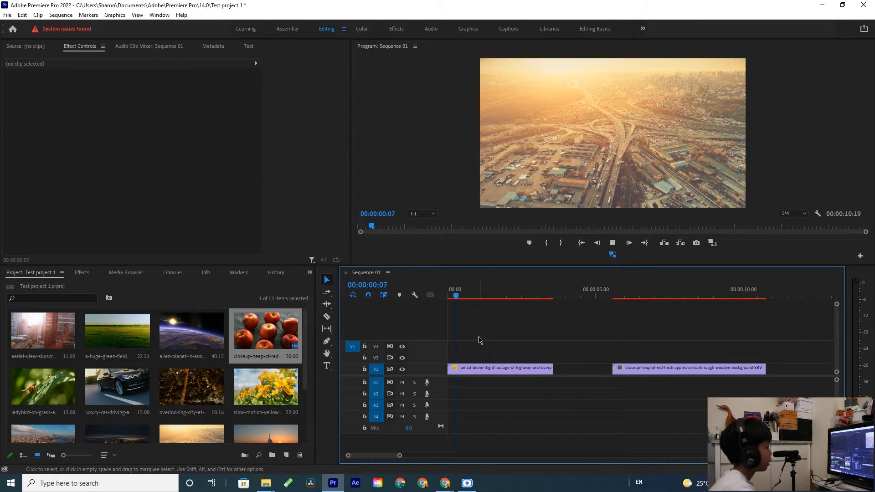
# Step: Return the slowed aerial clip to its normal 100% speed
pyautogui.click(529, 369)
pyautogui.rightClick(531, 371)
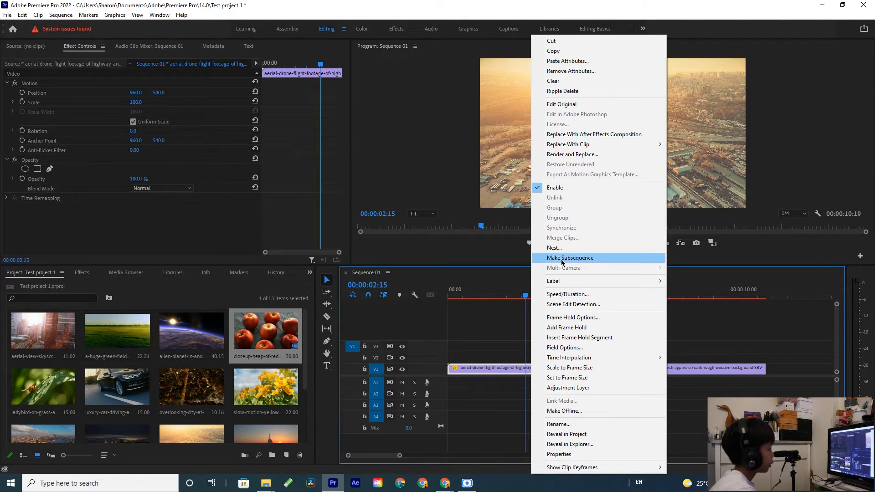
pyautogui.click(564, 294)
pyautogui.write('10')
pyautogui.press('Return')
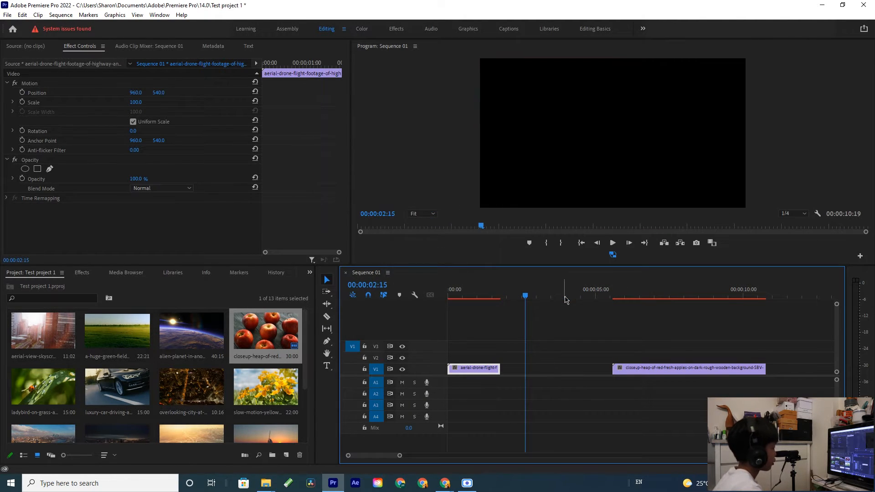
# Step: Snap the apples clip against the aerial clip, trim its end to 00:00:04:04, and return the playhead to the sequence start
pyautogui.moveTo(671, 371); pyautogui.dragTo(539, 376)
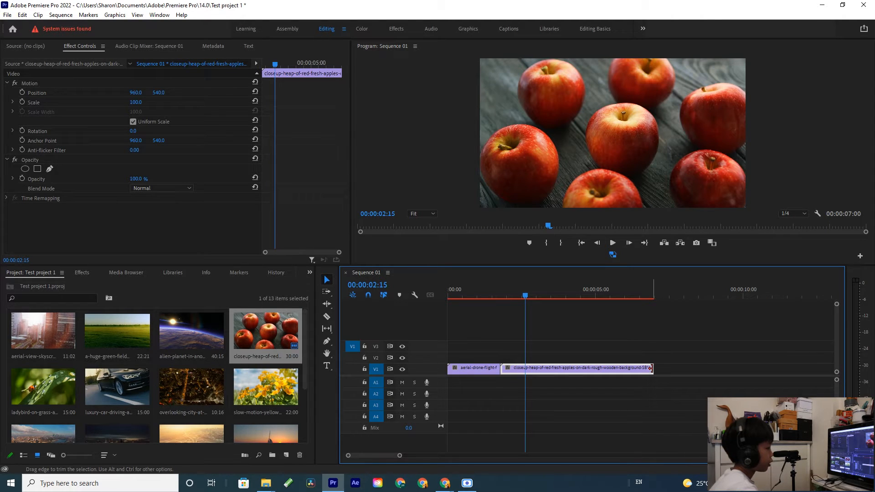
pyautogui.moveTo(652, 370); pyautogui.dragTo(570, 370)
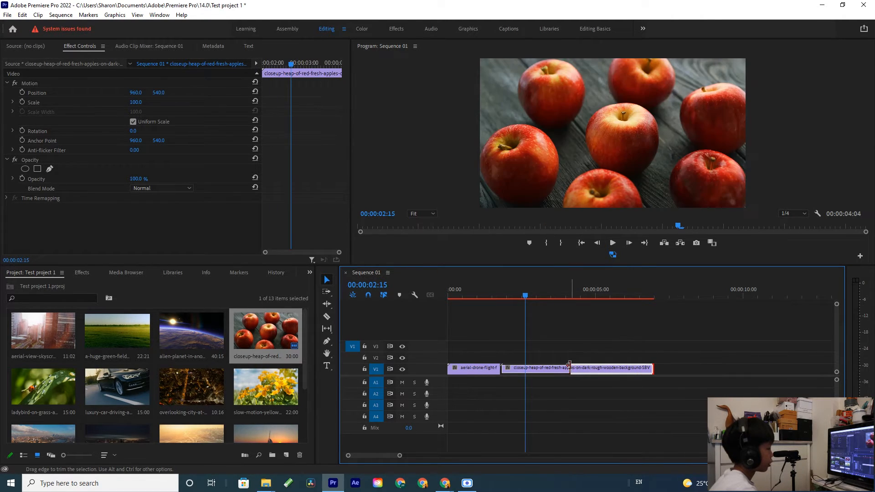
pyautogui.click(507, 291)
pyautogui.moveTo(498, 290); pyautogui.dragTo(440, 306)
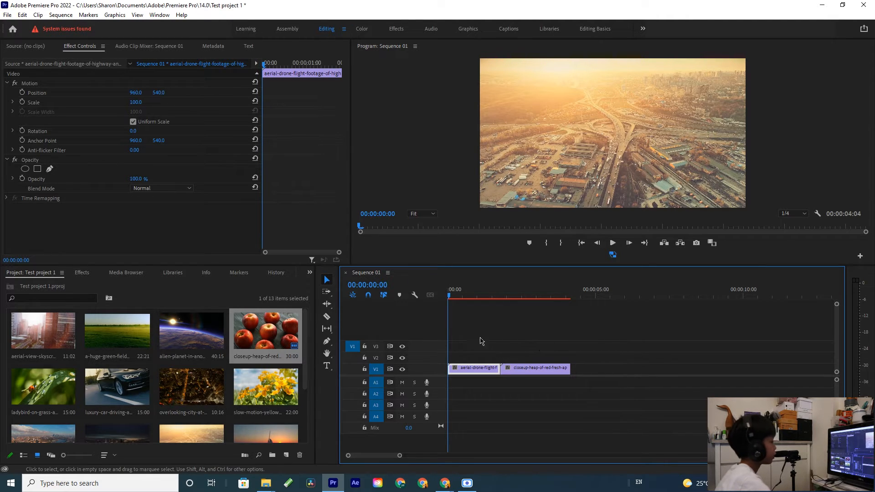
# Step: Show the effects library and list its video transition categories
pyautogui.click(308, 273)
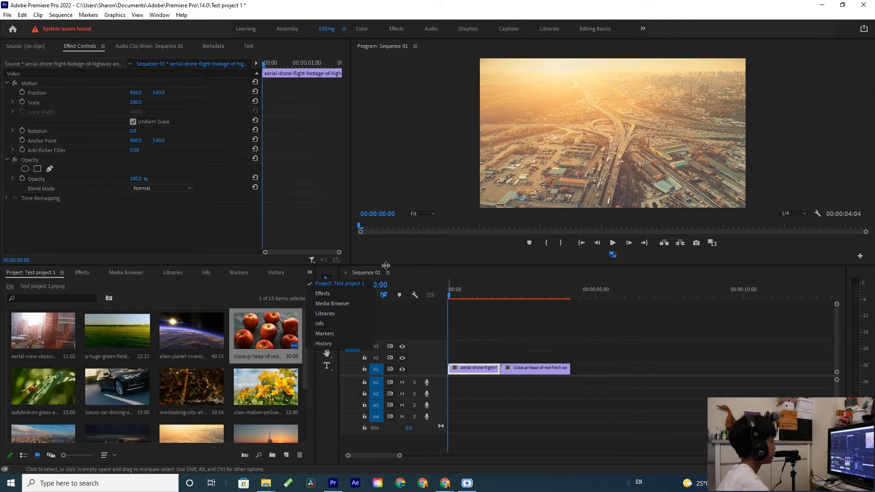
pyautogui.click(323, 293)
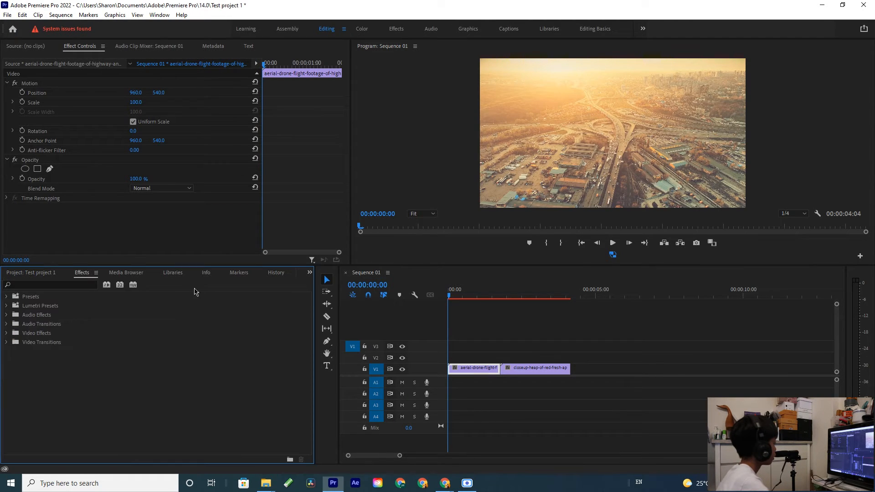
pyautogui.click(5, 342)
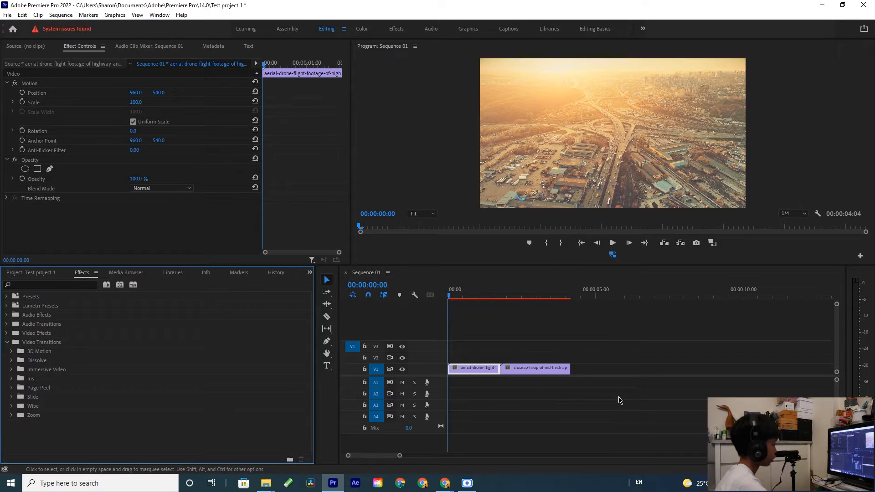
# Step: Apply the default Cross Dissolve transition to both the aerial and apples clips
pyautogui.moveTo(619, 400); pyautogui.dragTo(414, 342)
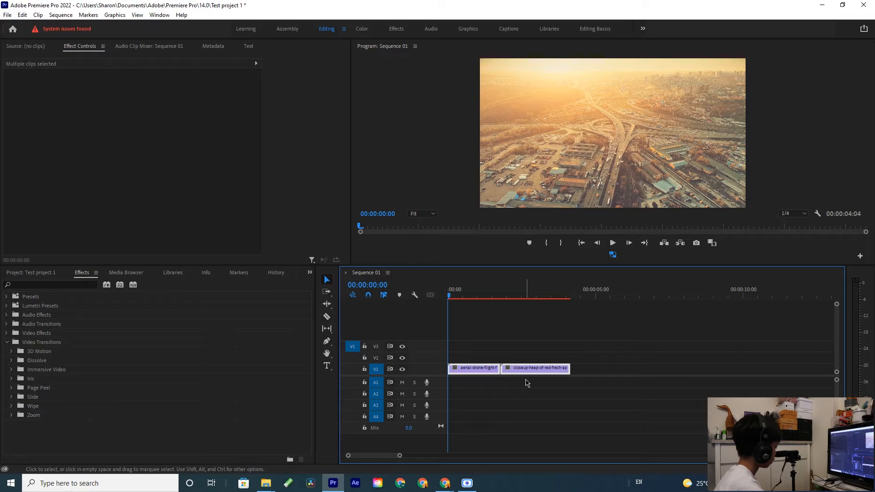
pyautogui.hotkey('shift', 'd')
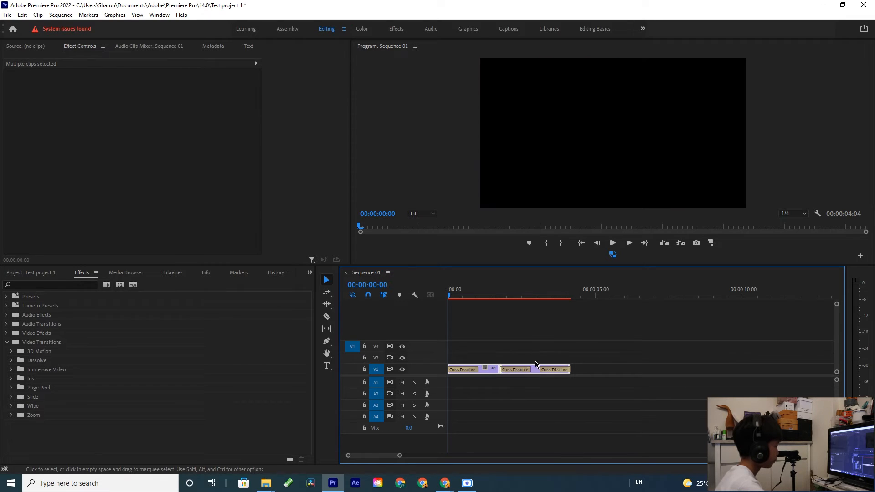
pyautogui.click(534, 356)
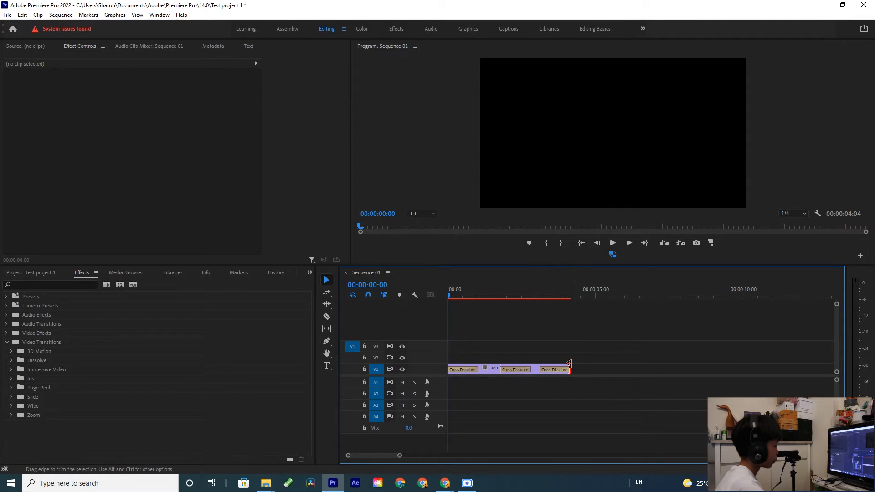
# Step: Extend the apples clip's end to 00:00:06:23, lengthen the aerial clip to about 5 seconds, and snap the apples clip directly after it
pyautogui.moveTo(569, 364); pyautogui.dragTo(652, 368)
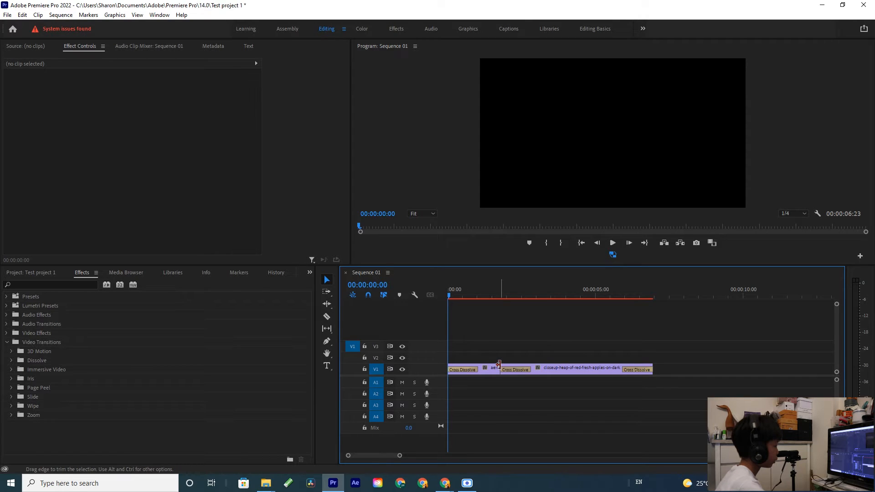
pyautogui.moveTo(499, 367); pyautogui.dragTo(684, 382)
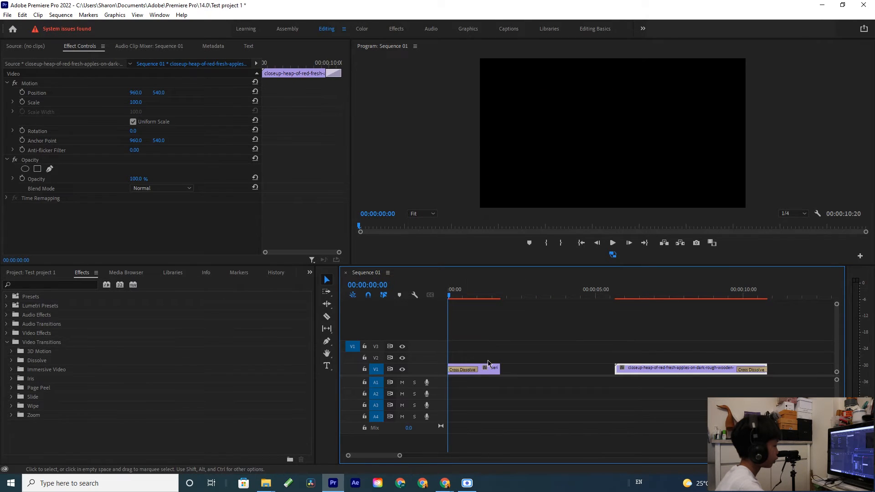
pyautogui.moveTo(500, 367); pyautogui.dragTo(616, 374)
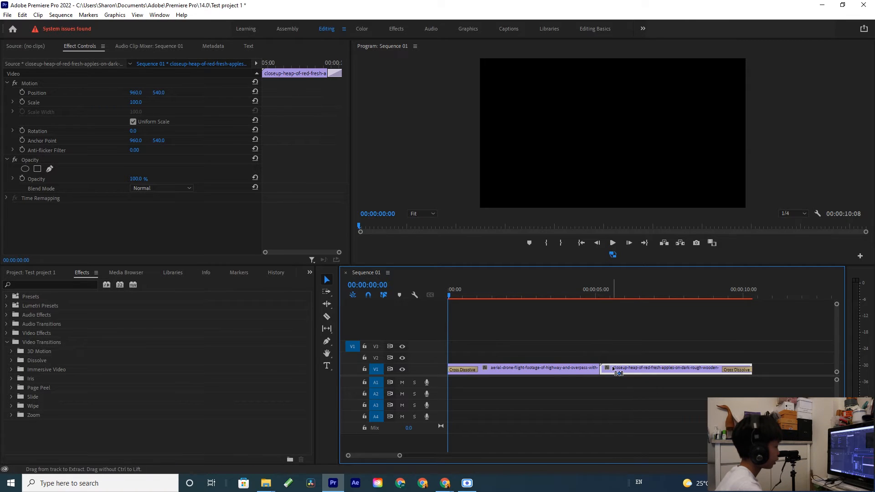
# Step: Apply the default Cross Dissolve to all clips again and play the sequence through the cut
pyautogui.hotkey('ctrl', 'a')
pyautogui.hotkey('ctrl', 'd')
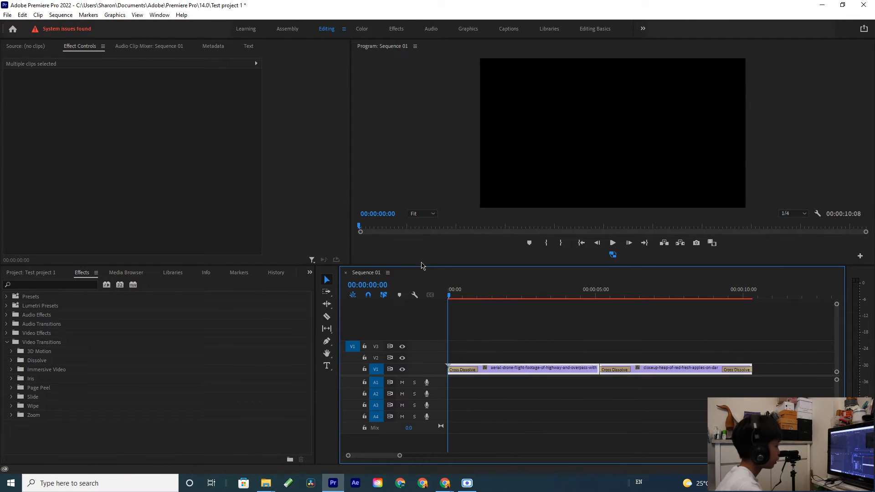
pyautogui.click(539, 351)
pyautogui.press('space')
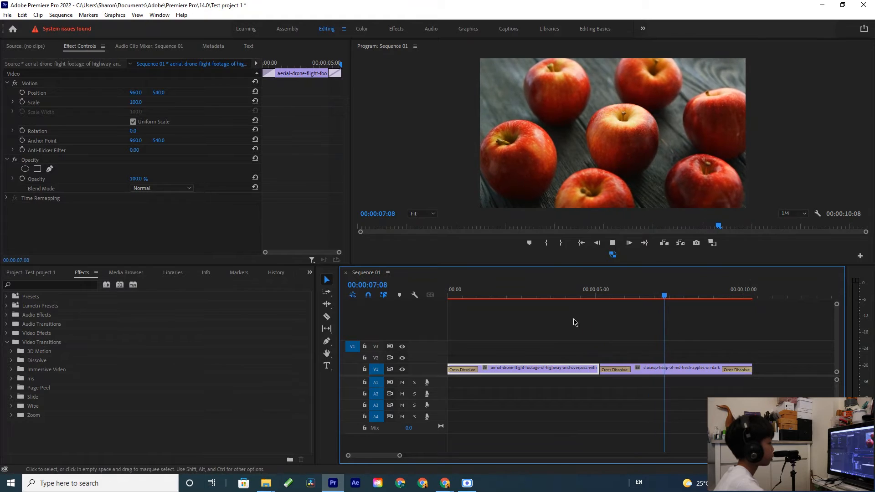
pyautogui.click(573, 322)
# Step: Delete all three Cross Dissolve transitions from the aerial and apples clips
pyautogui.moveTo(522, 340); pyautogui.dragTo(729, 412)
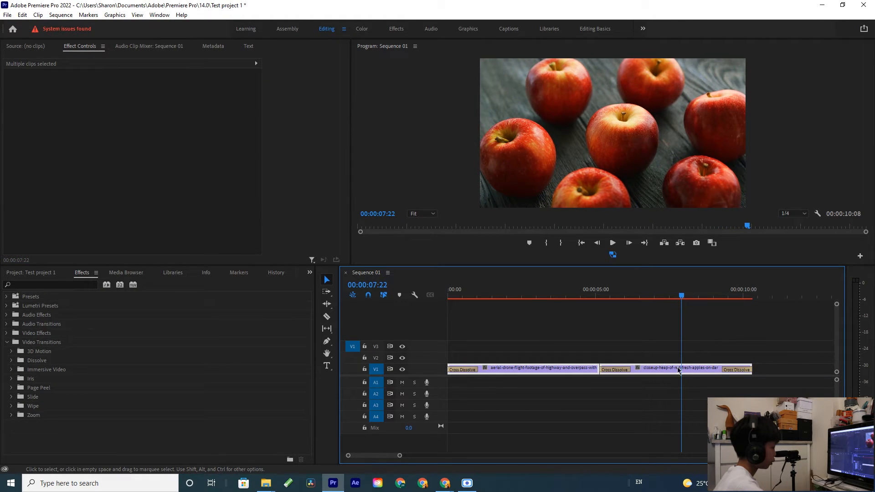
pyautogui.click(616, 370)
pyautogui.press('Delete')
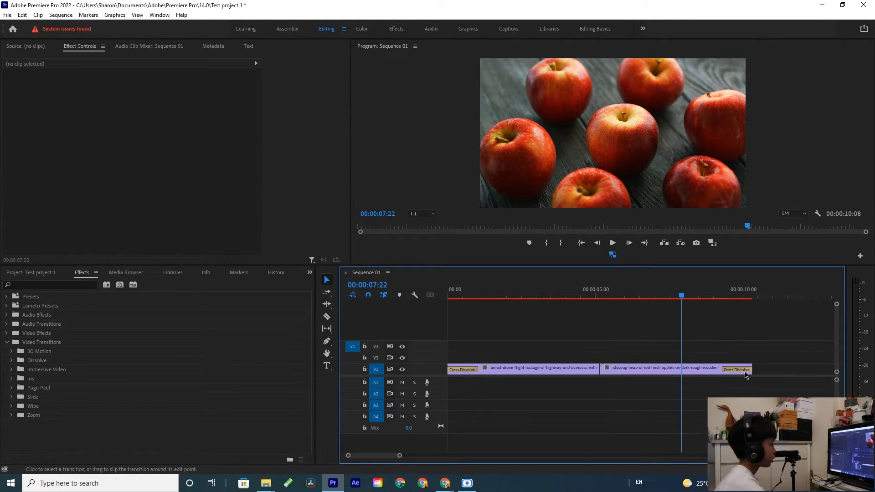
pyautogui.click(745, 369)
pyautogui.press('Delete')
pyautogui.click(462, 369)
pyautogui.press('Delete')
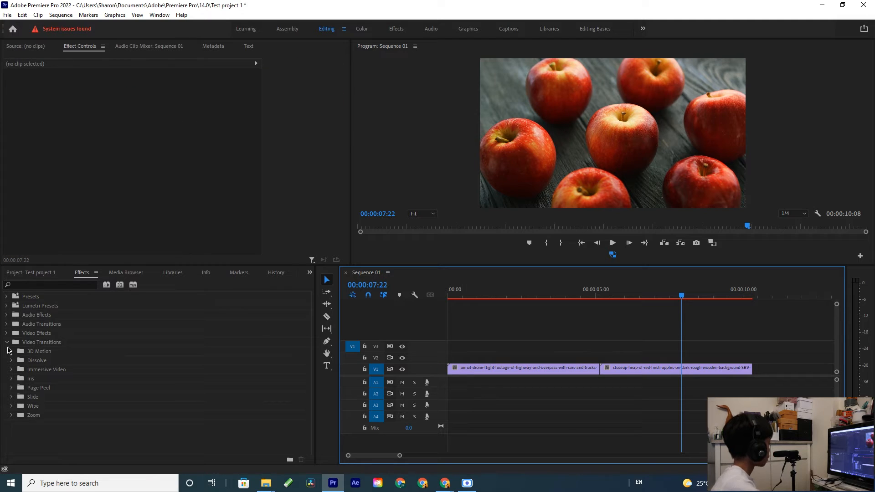
# Step: Add the Cross Zoom transition at the cut between the aerial and apples clips and play across it
pyautogui.click(10, 415)
pyautogui.moveTo(63, 427); pyautogui.dragTo(600, 372)
pyautogui.click(576, 290)
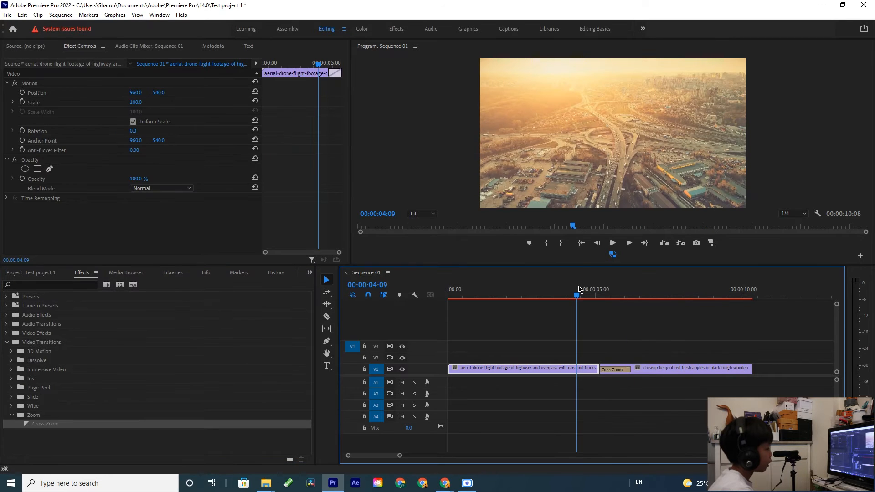
pyautogui.press('space')
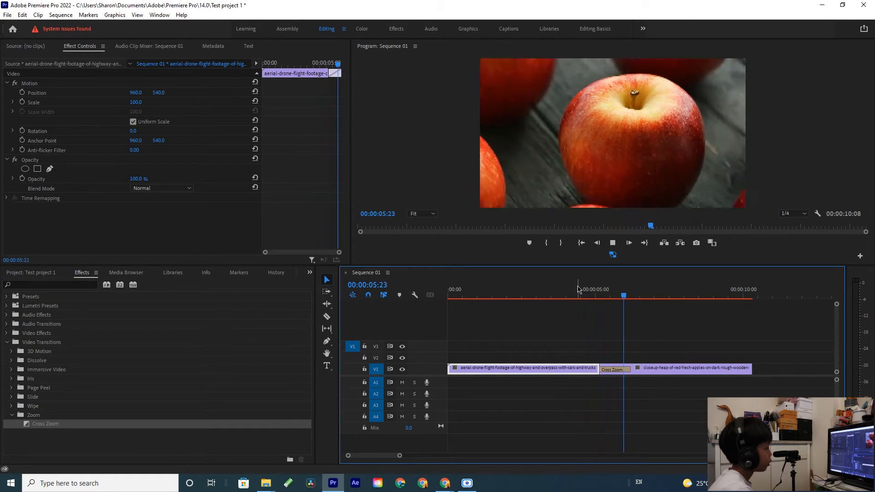
# Step: Replay the Cross Zoom transition from the cut and list the available Slide transitions
pyautogui.click(618, 299)
pyautogui.moveTo(619, 298); pyautogui.dragTo(599, 291)
pyautogui.press('space')
pyautogui.press('b')
pyautogui.press('space')
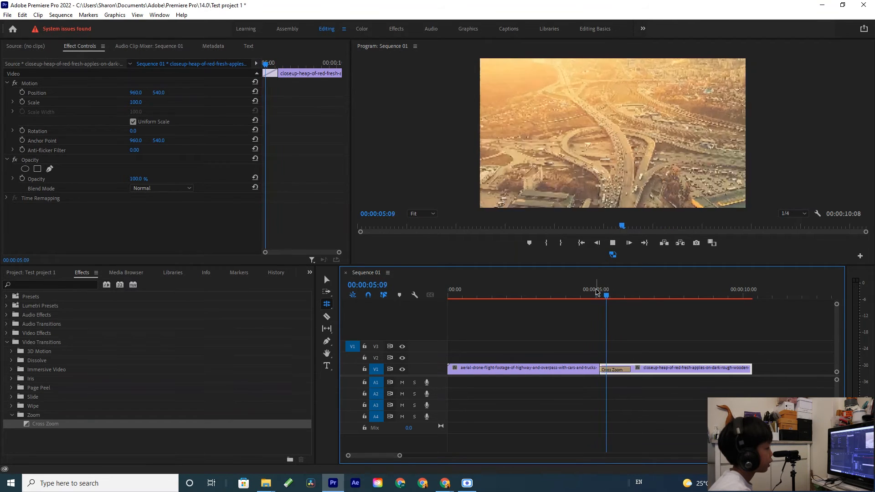
pyautogui.press('space')
pyautogui.click(11, 396)
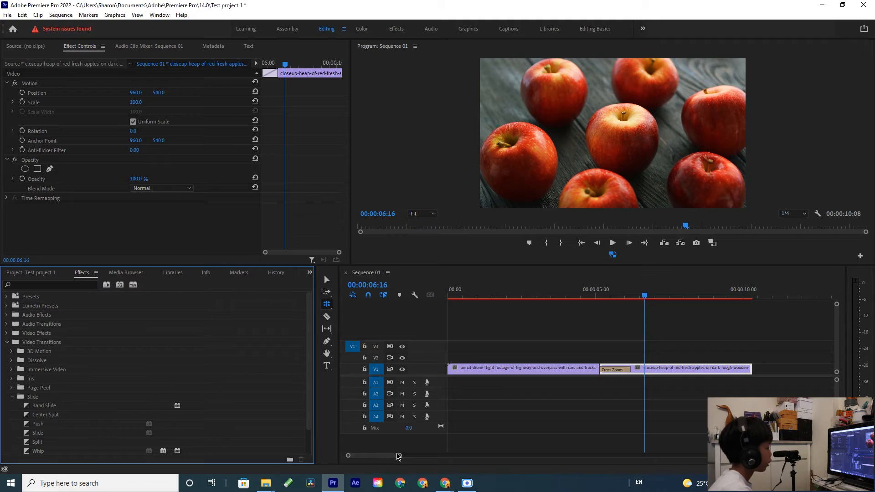
# Step: Shorten the Cross Zoom transition to 18 frames with the Selection tool and play across the cut
pyautogui.moveTo(400, 455); pyautogui.dragTo(390, 455)
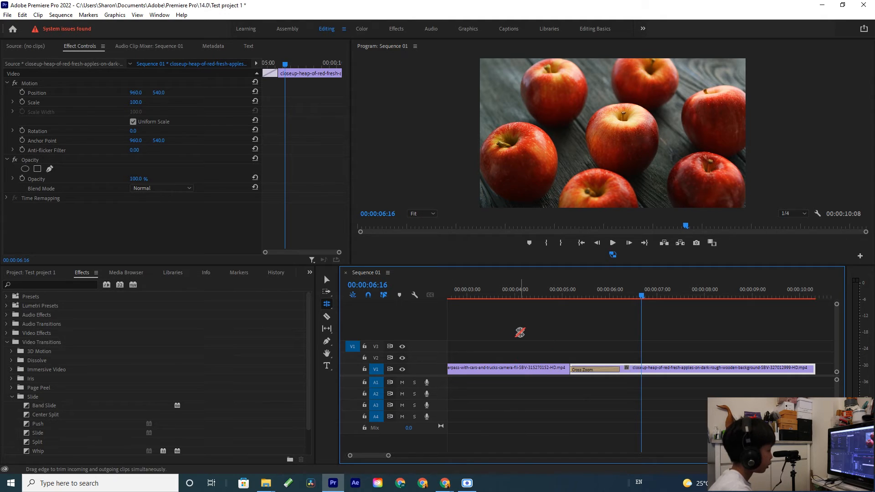
pyautogui.press('v')
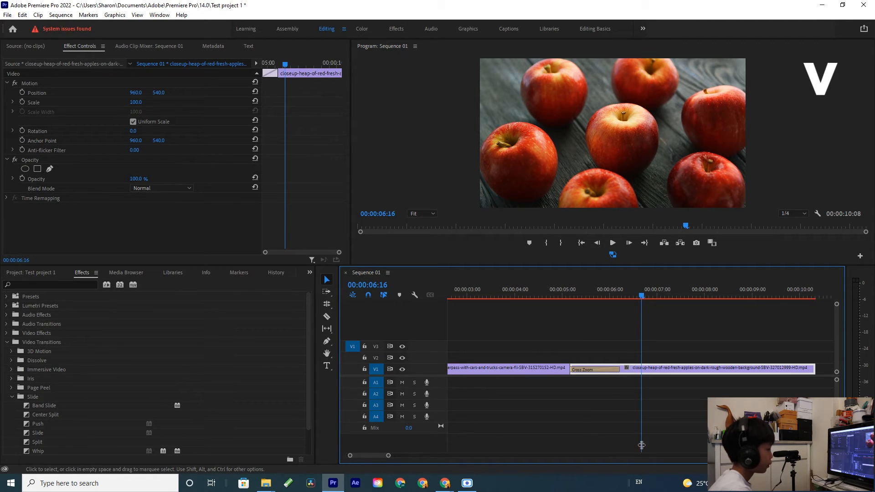
pyautogui.click(616, 369)
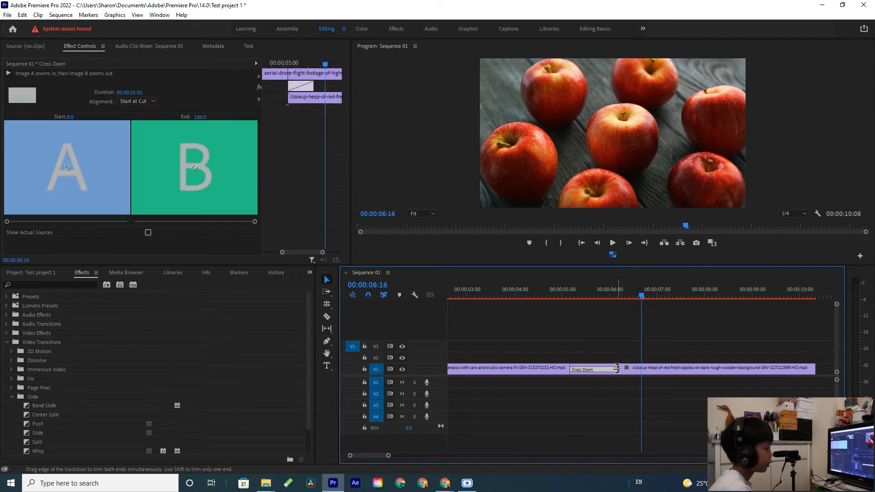
pyautogui.moveTo(618, 371); pyautogui.dragTo(592, 369)
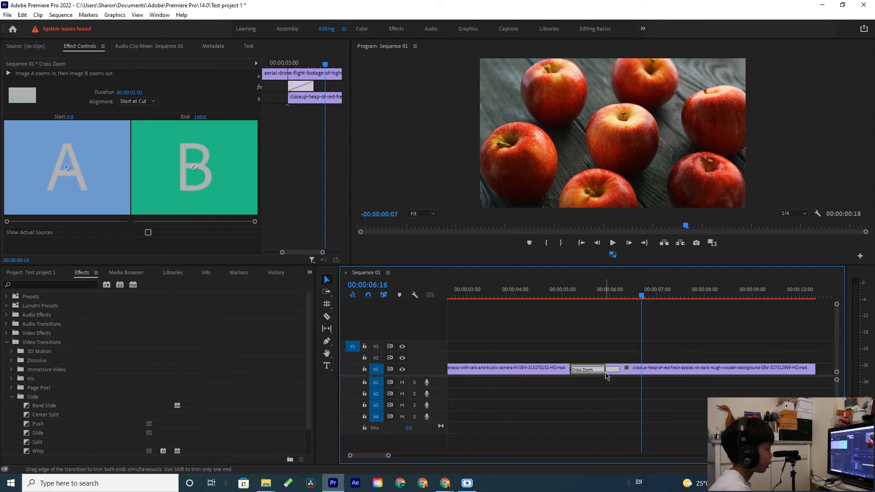
pyautogui.moveTo(610, 291); pyautogui.dragTo(558, 291)
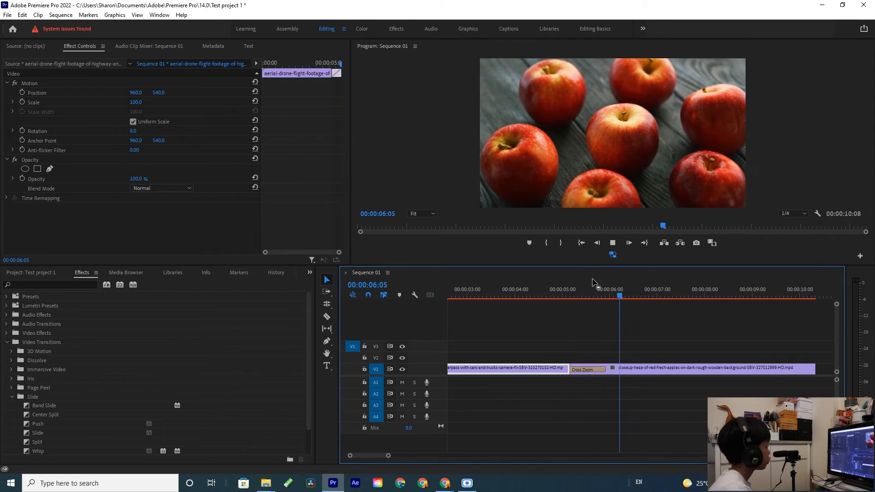
pyautogui.press('space')
# Step: Place the alien planet clip from the project media directly after the apples clip on V1
pyautogui.click(48, 272)
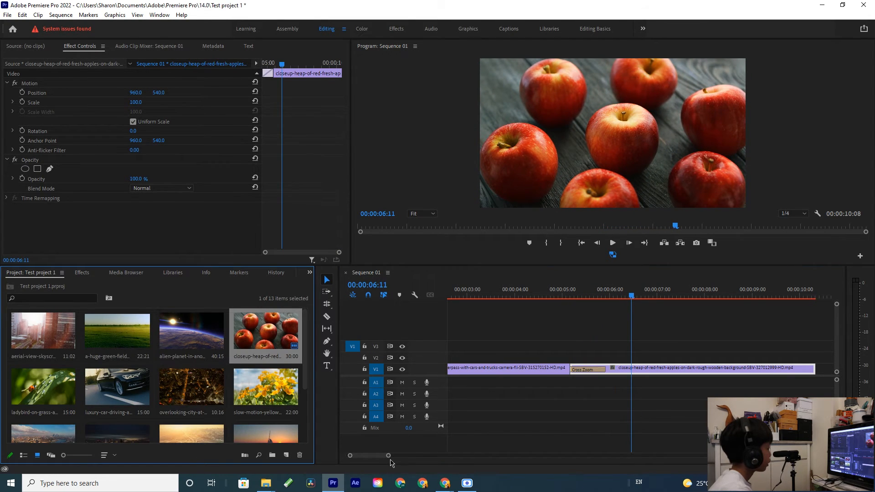
pyautogui.moveTo(389, 455); pyautogui.dragTo(453, 455)
pyautogui.moveTo(192, 333); pyautogui.dragTo(547, 373)
# Step: Split the alien planet clip at 00:00:20:16, delete the remainder, and trim the kept part's end to 00:00:16:07
pyautogui.click(635, 291)
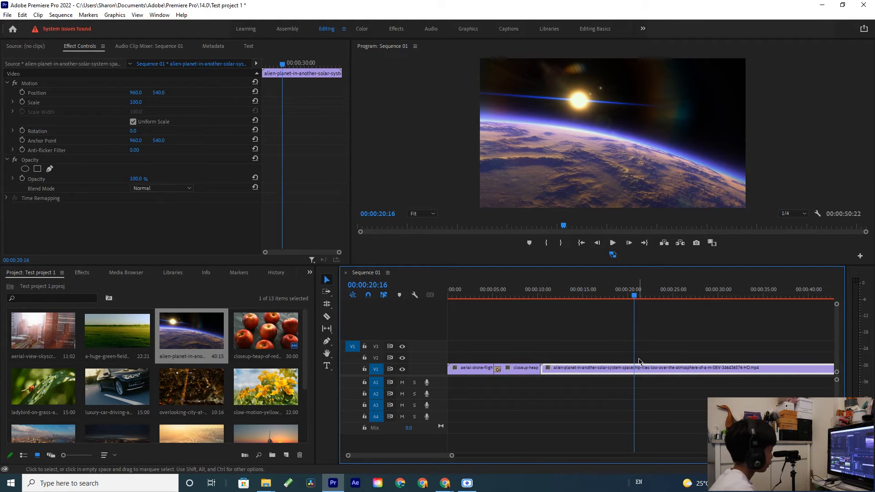
pyautogui.hotkey('ctrl', 'k')
pyautogui.click(660, 367)
pyautogui.press('Delete')
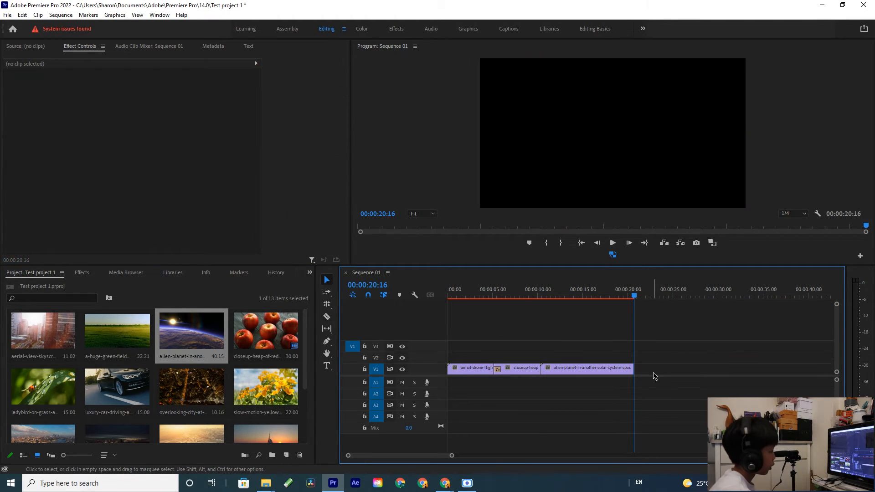
pyautogui.moveTo(624, 367); pyautogui.dragTo(593, 368)
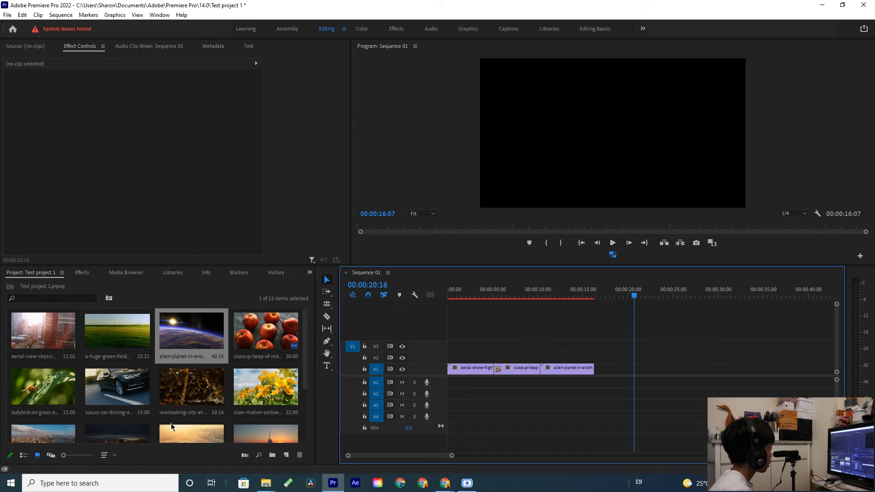
# Step: Look through the clips available in the project media
pyautogui.scroll(-3, 132, 424)
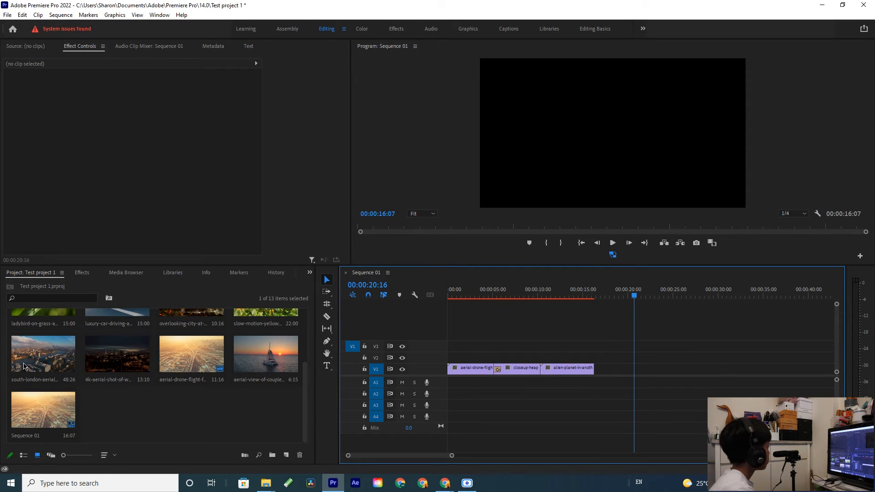
pyautogui.scroll(2, 23, 366)
pyautogui.scroll(-2, 94, 348)
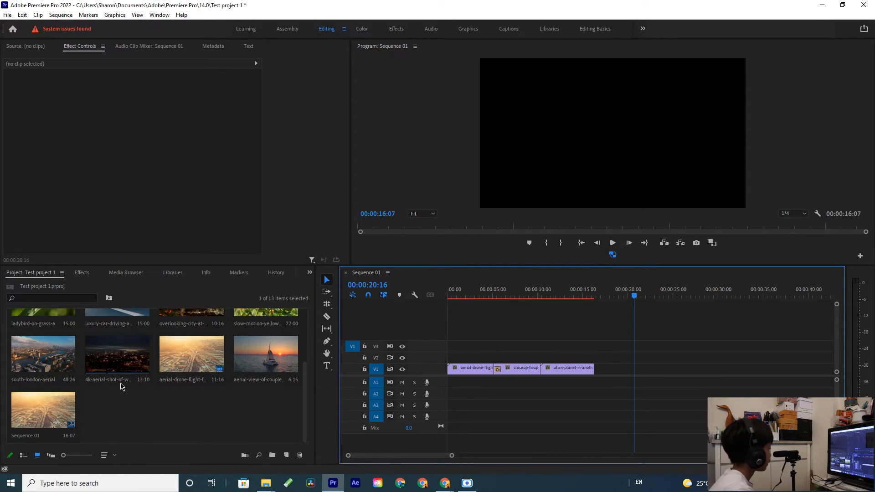
pyautogui.scroll(2, 136, 385)
pyautogui.scroll(-2, 78, 374)
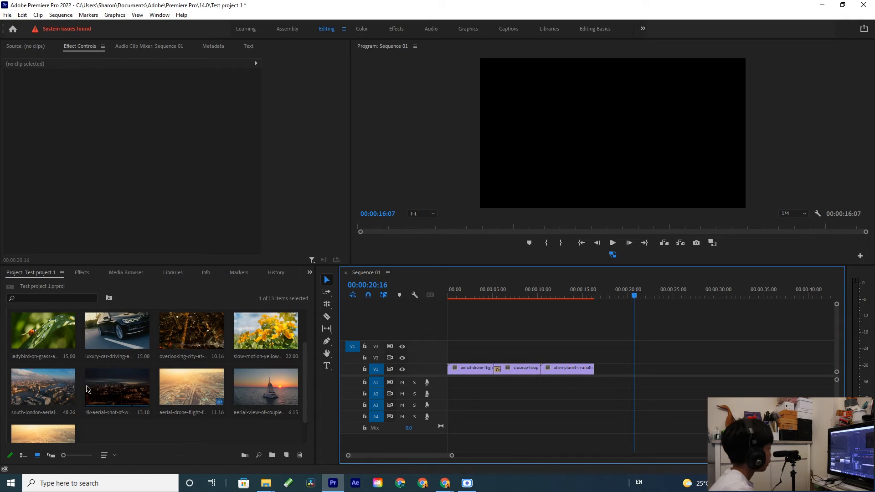
pyautogui.scroll(2, 88, 389)
pyautogui.scroll(-3, 118, 387)
pyautogui.scroll(3, 235, 433)
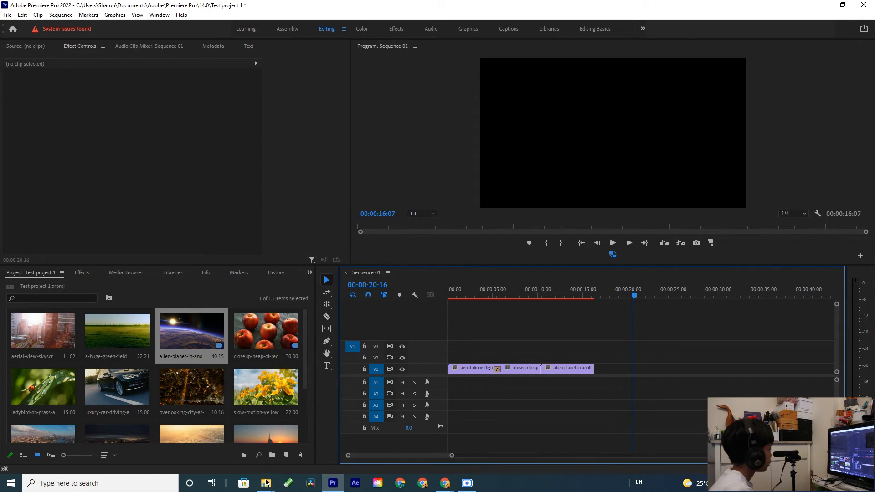
# Step: Import the Shutdown (Magic Free Release) mp4 from File Explorer and place it at the sequence start on V3 and A1
pyautogui.moveTo(266, 483)
pyautogui.click(214, 444)
pyautogui.moveTo(278, 346); pyautogui.dragTo(448, 389)
pyautogui.click(499, 350)
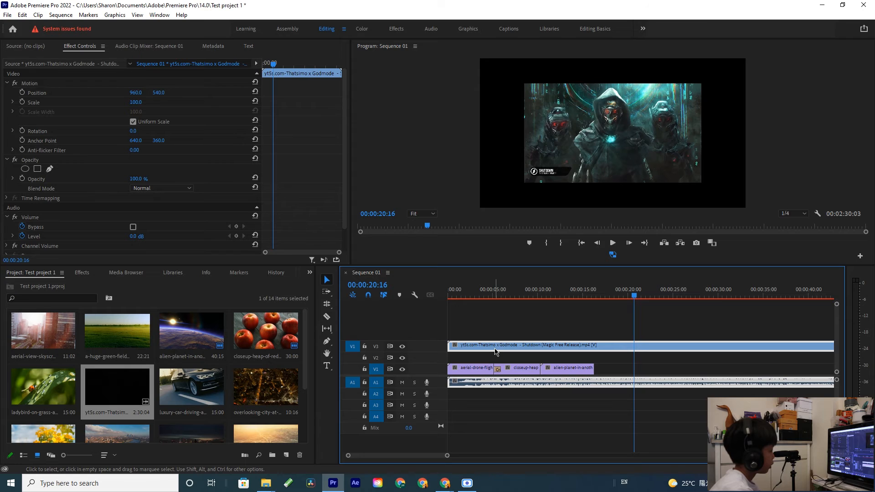
# Step: Unlink the Shutdown clip's video from its audio and delete the video part on V3
pyautogui.rightClick(495, 352)
pyautogui.click(517, 156)
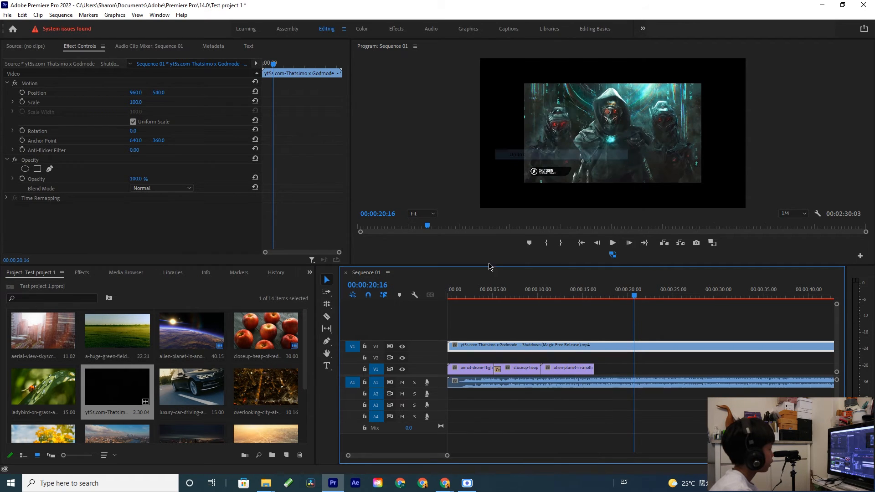
pyautogui.press('Delete')
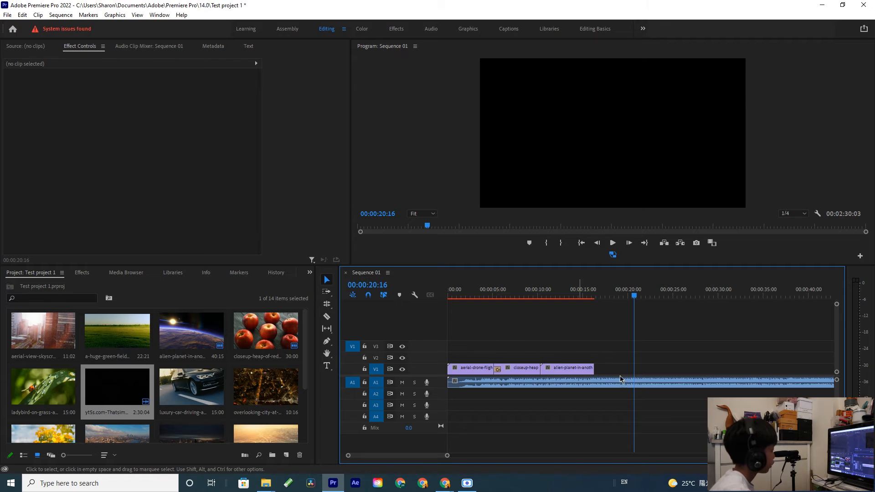
# Step: Trim the music on A1 to end with the video clips at 00:00:16:07 and set its volume level to 4.9 dB
pyautogui.scroll(-1, 455, 378)
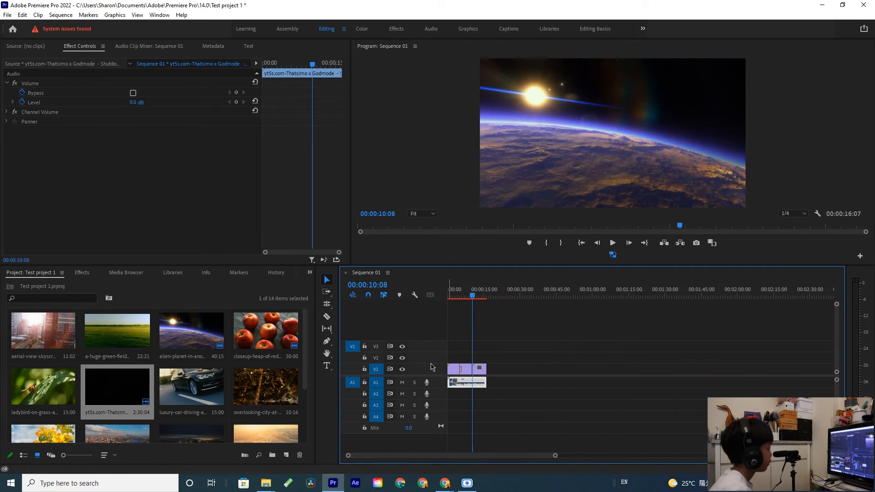
pyautogui.click(465, 369)
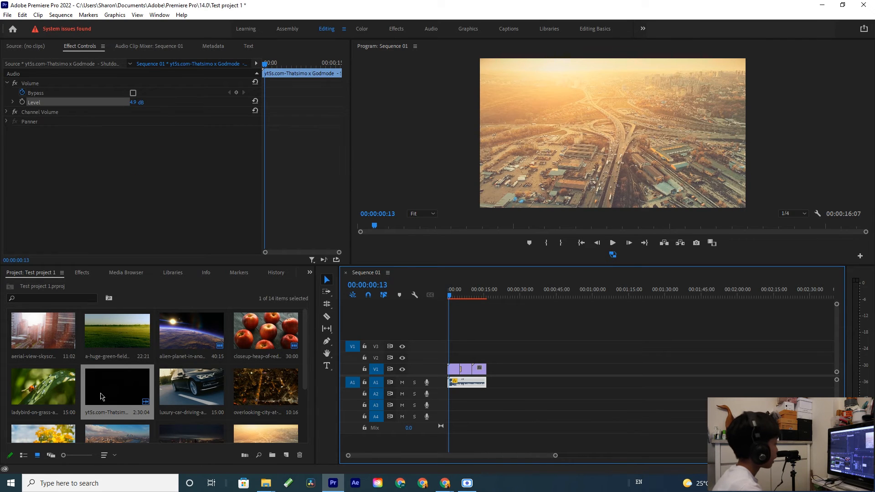
# Step: Place the Shutdown mp4 again just after the existing clips, unlink it, and delete its video part, keeping the audio on A1
pyautogui.moveTo(100, 396); pyautogui.dragTo(488, 383)
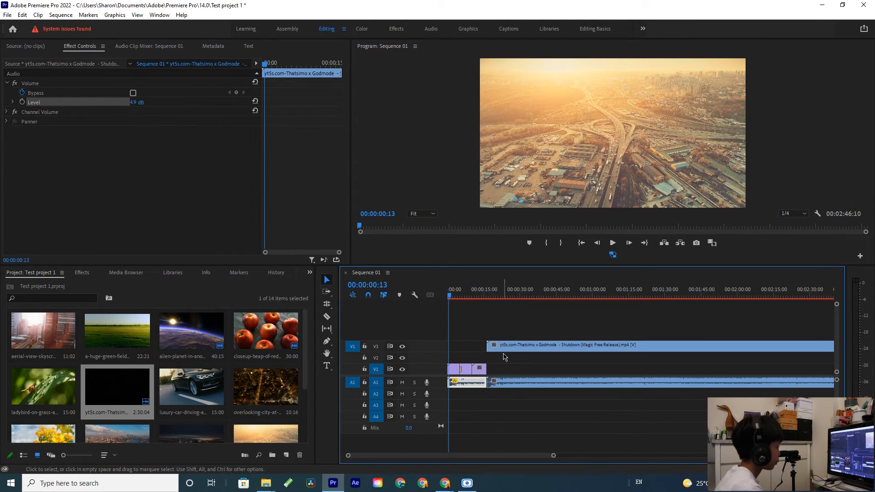
pyautogui.click(504, 355)
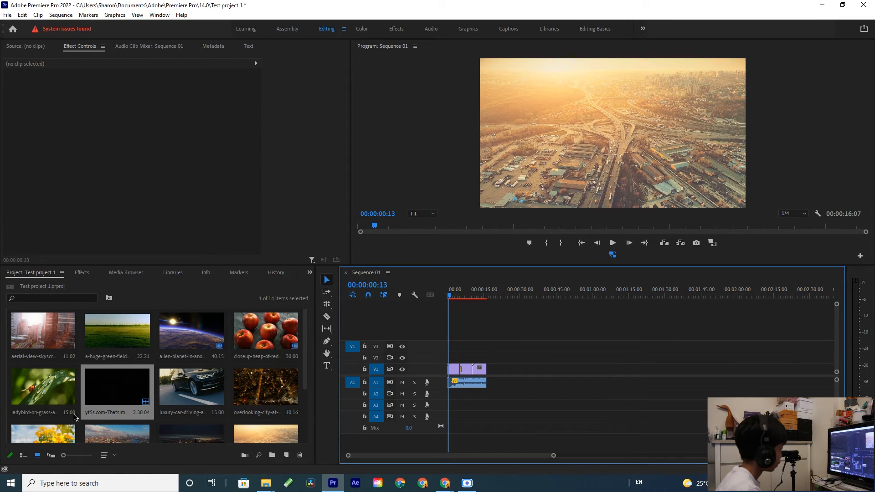
pyautogui.moveTo(82, 413); pyautogui.dragTo(500, 358)
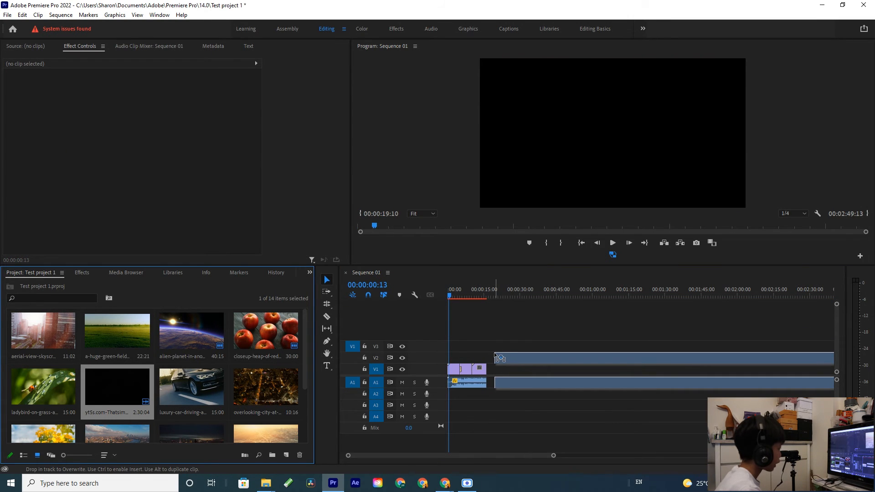
pyautogui.rightClick(515, 358)
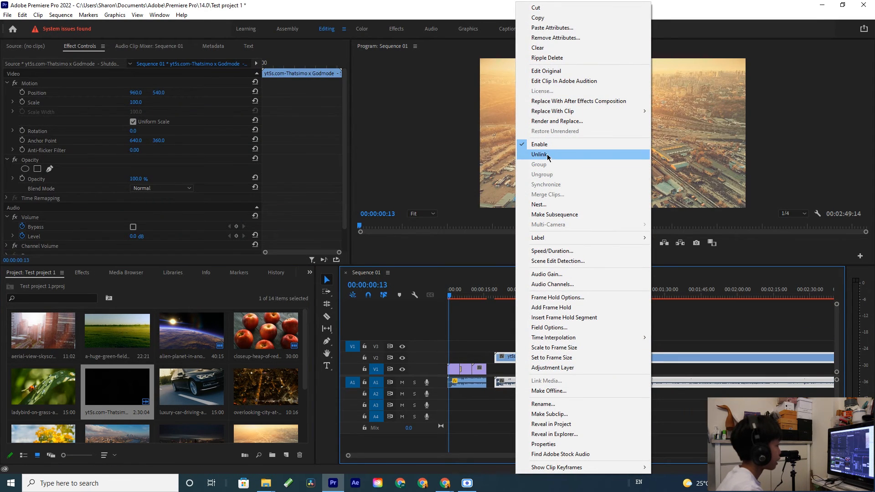
pyautogui.click(547, 155)
pyautogui.press('Delete')
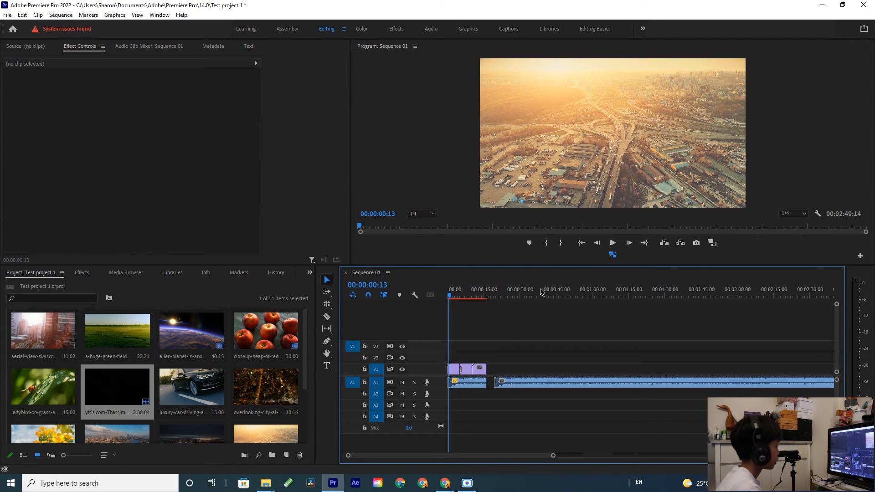
# Step: Split the second music clip on A1 at 00:00:32:07 and delete the remainder after the cut
pyautogui.click(560, 381)
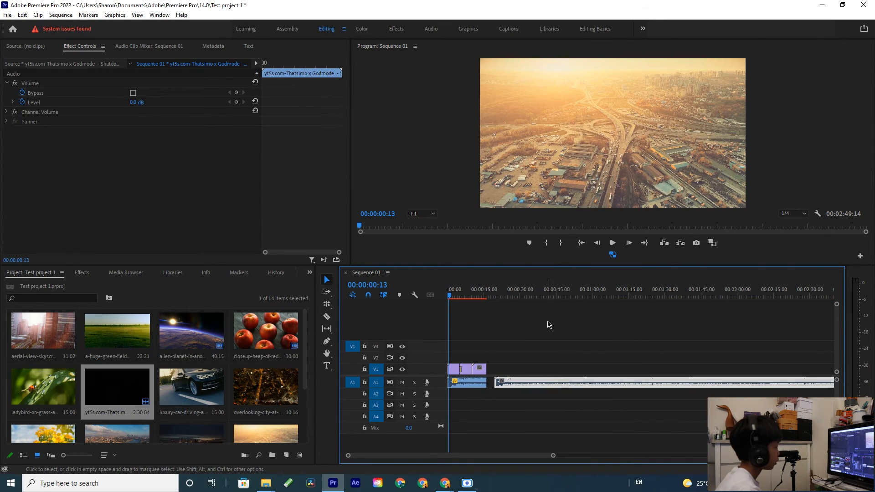
pyautogui.click(526, 295)
pyautogui.hotkey('ctrl', 'k')
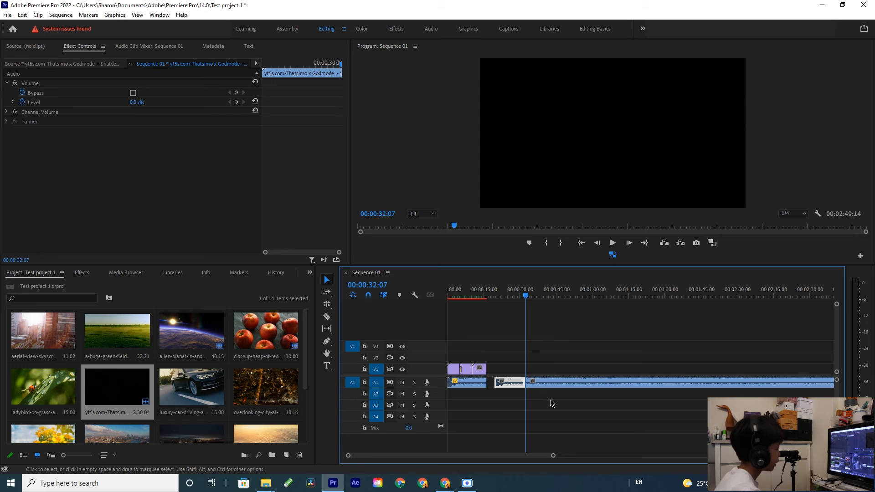
pyautogui.click(546, 383)
pyautogui.press('Delete')
# Step: Move the short music piece to the start of A2 and extend its end to match the video clips
pyautogui.moveTo(511, 385); pyautogui.dragTo(480, 391)
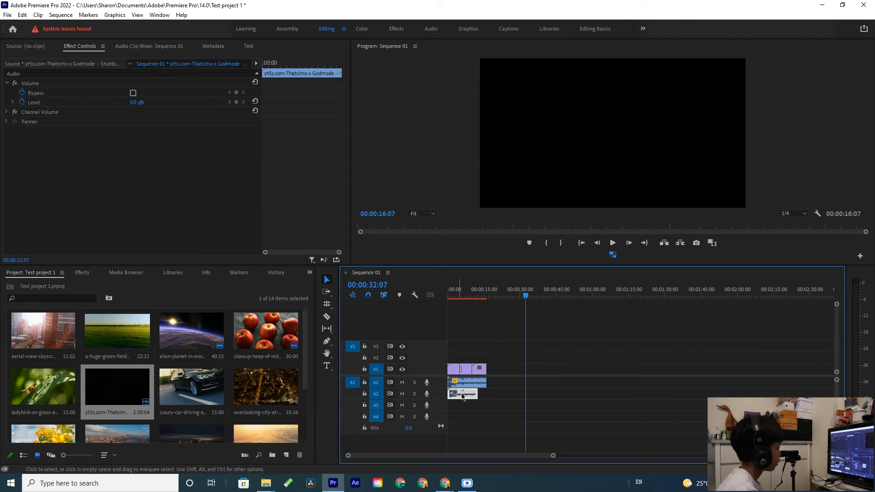
pyautogui.press('Up')
# Step: Play the sequence from the start to hear the two layered music tracks, stopping at 00:00:12:09
pyautogui.press('Home')
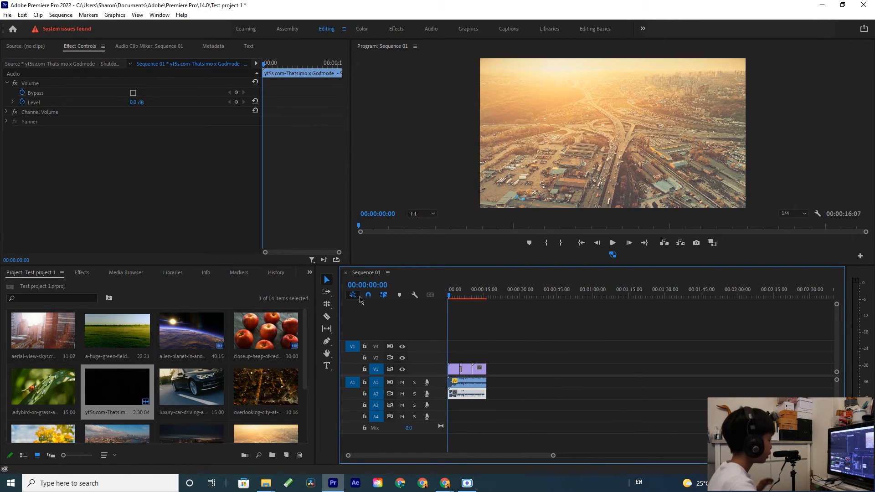
pyautogui.press('space')
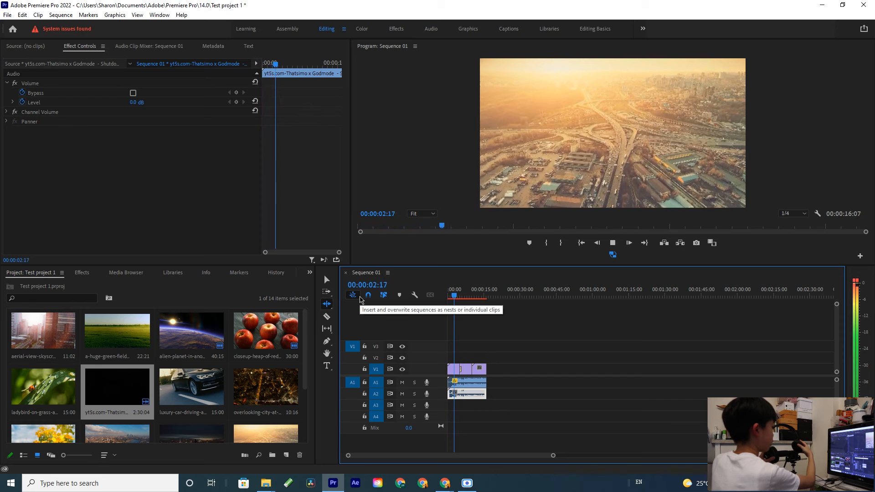
pyautogui.press('b')
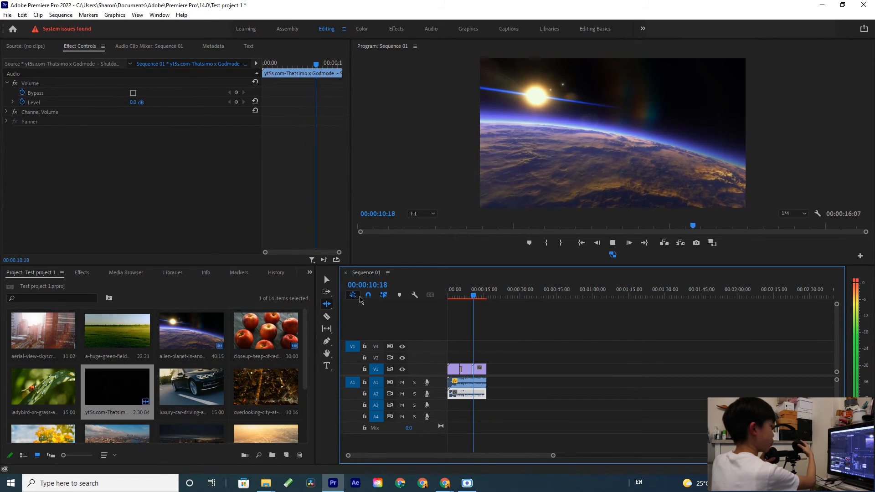
pyautogui.press('space')
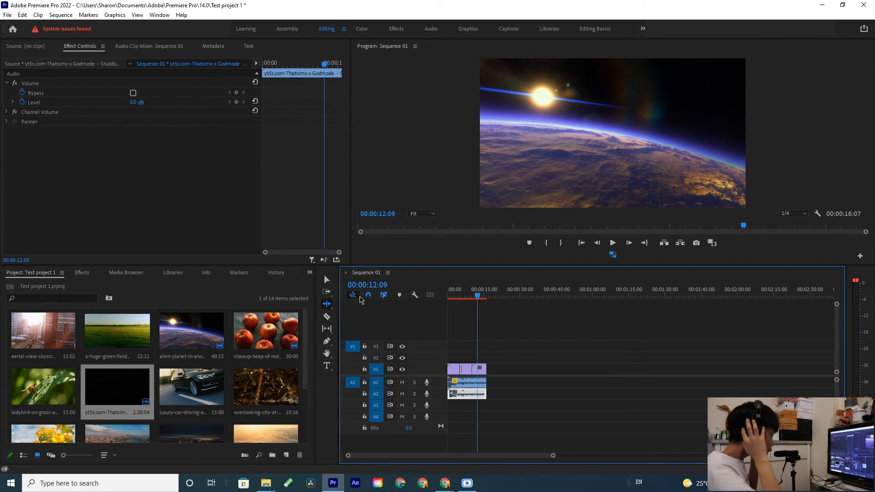